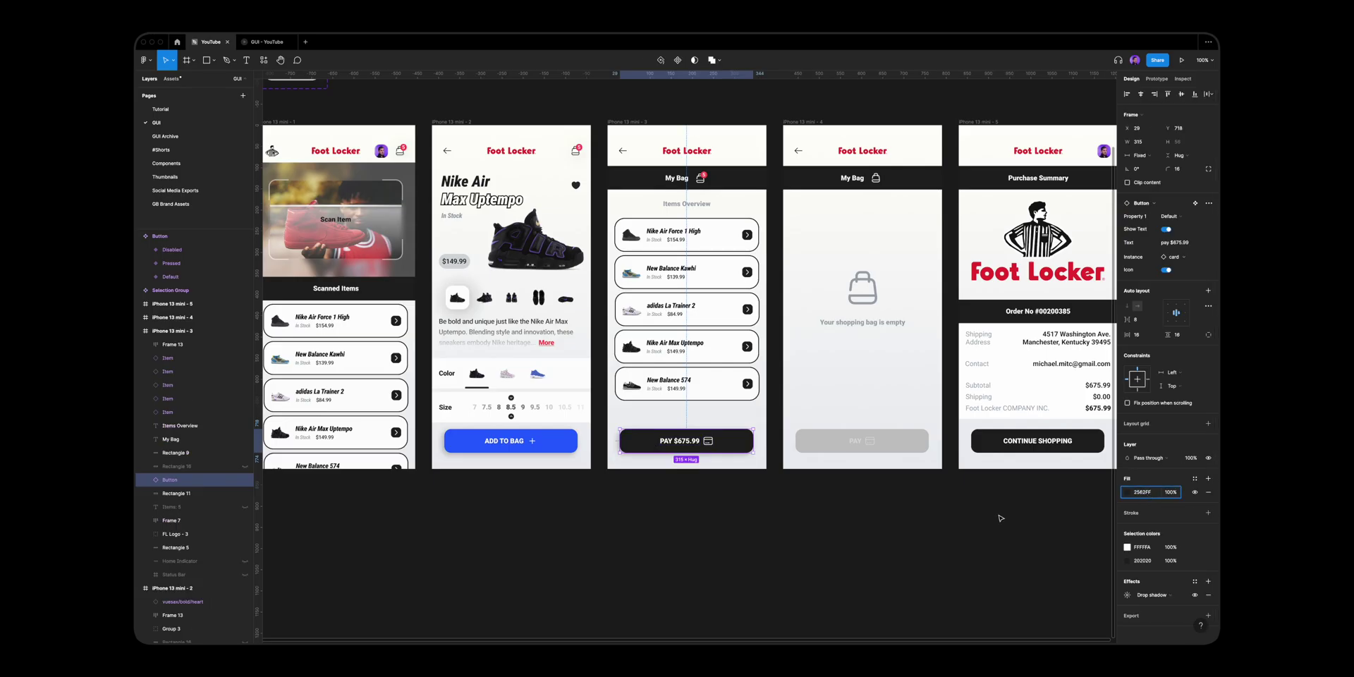
- Paste the blue fill onto the pay button, then select the add-to-bag and pay instances
key("ctrl+v")
left_click(1126, 547)
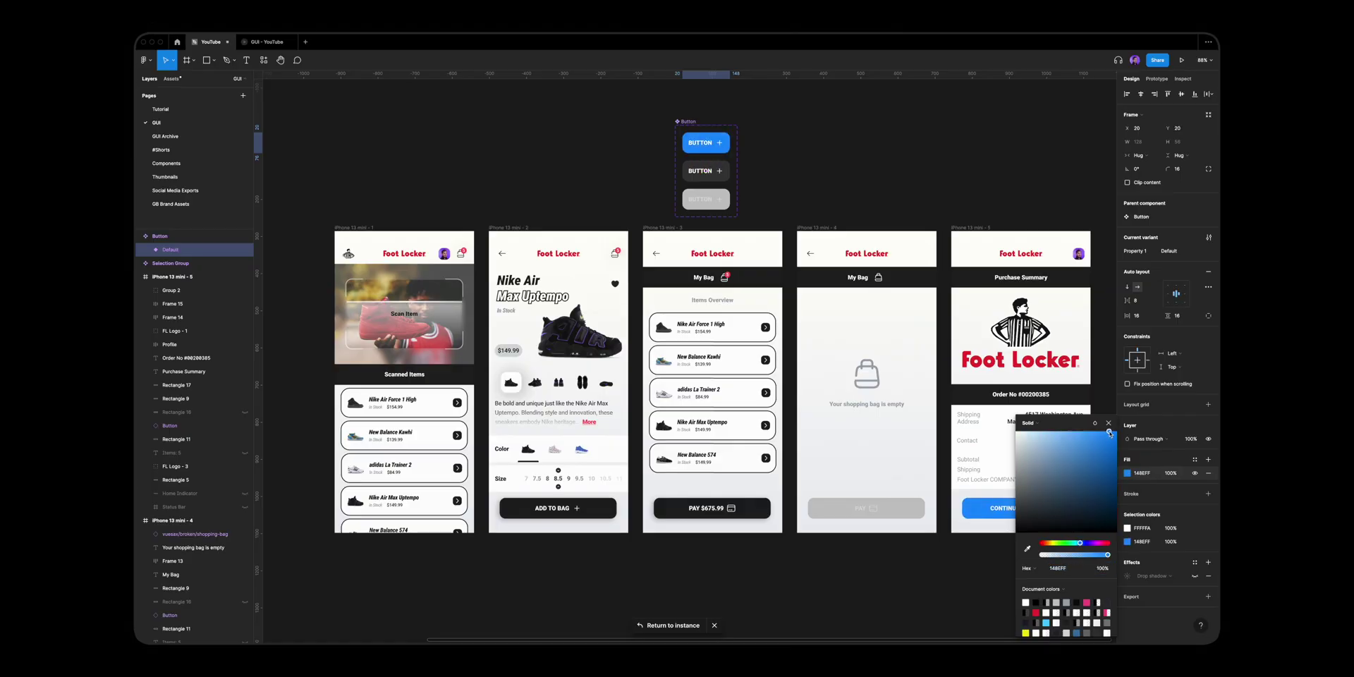
left_click(604, 501)
left_click(712, 508, "shift")
left_click(1208, 202)
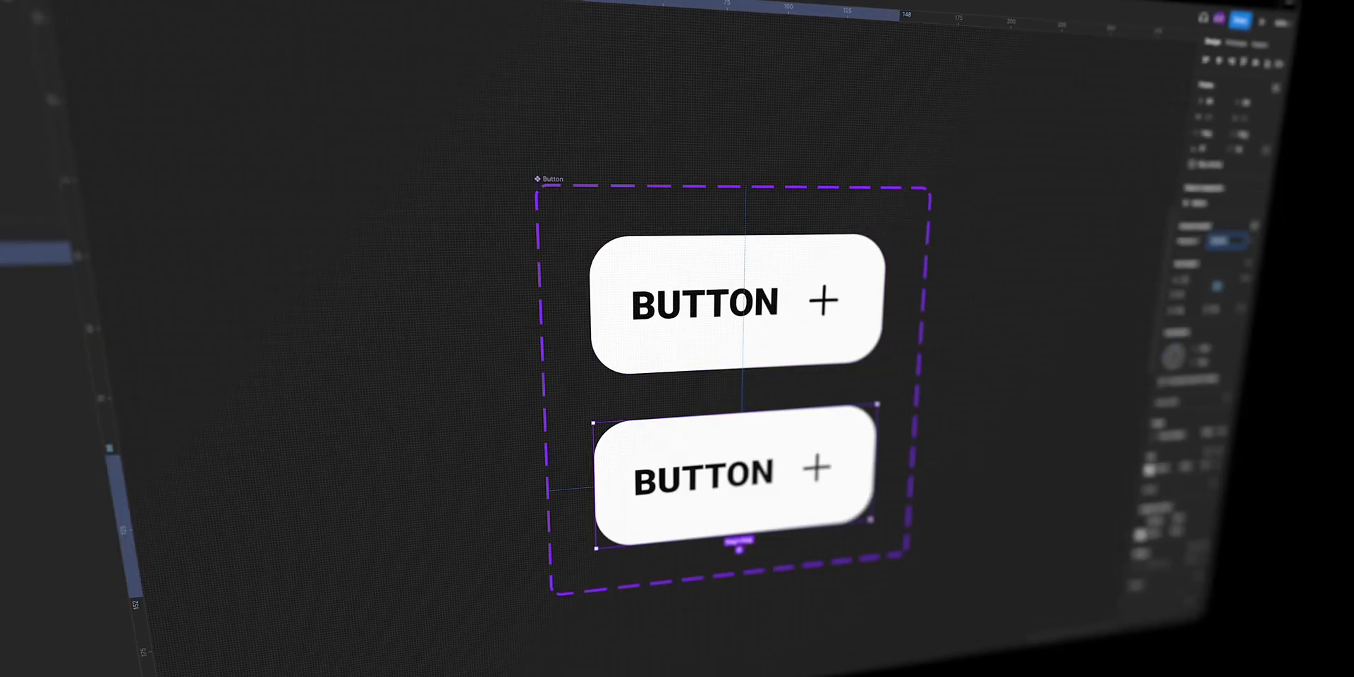
- Add a third variant to the button set and make the middle variant grey
left_click(733, 497)
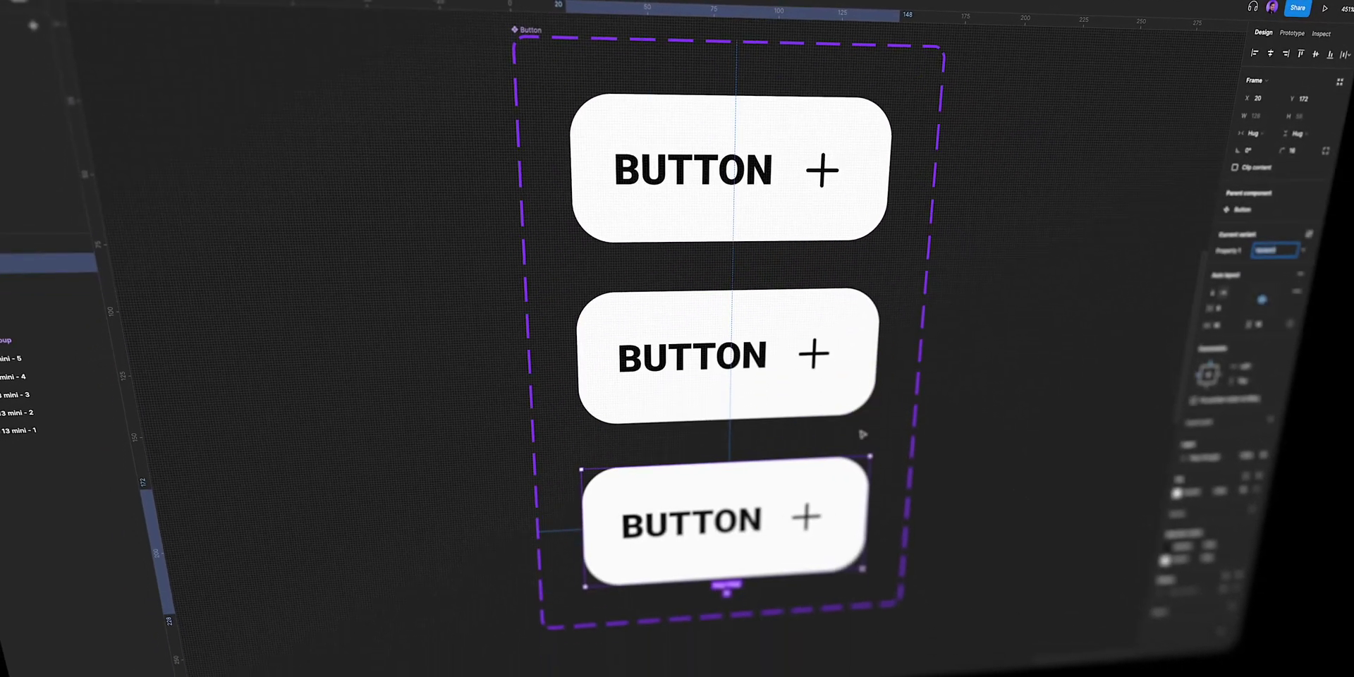
left_click(1184, 507)
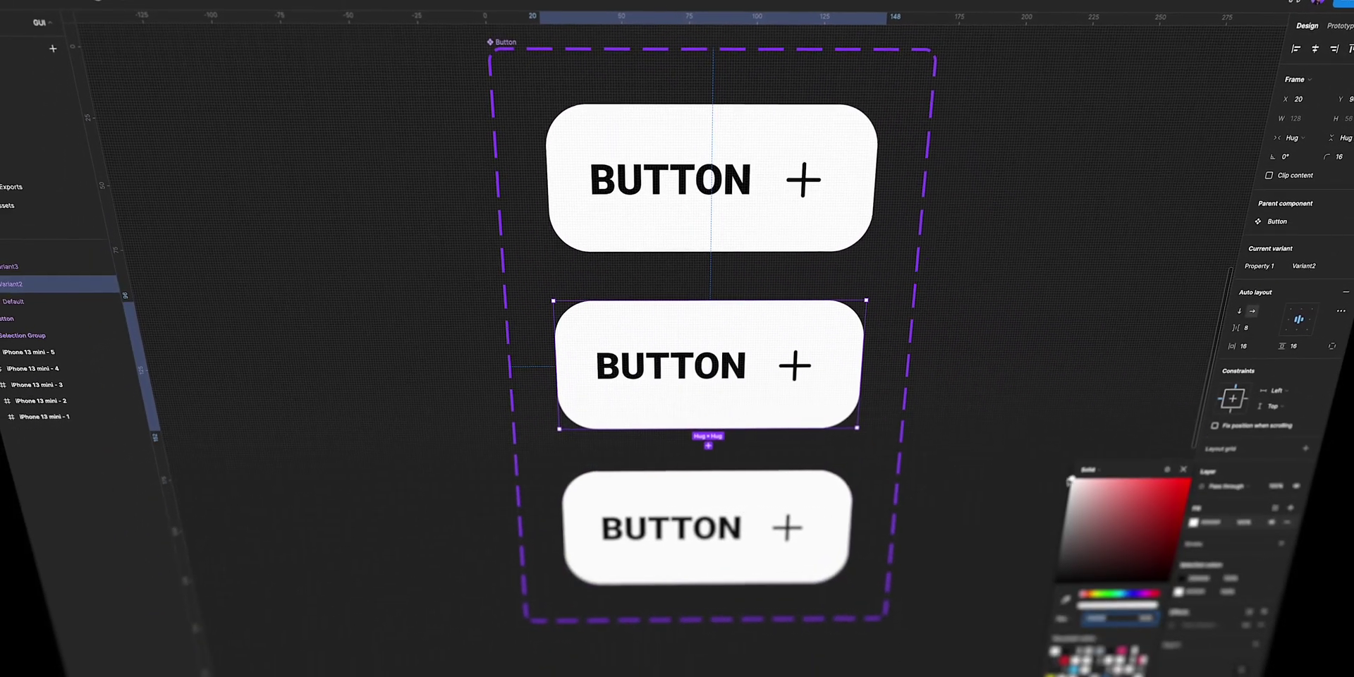
left_click(1064, 514)
left_click(694, 529)
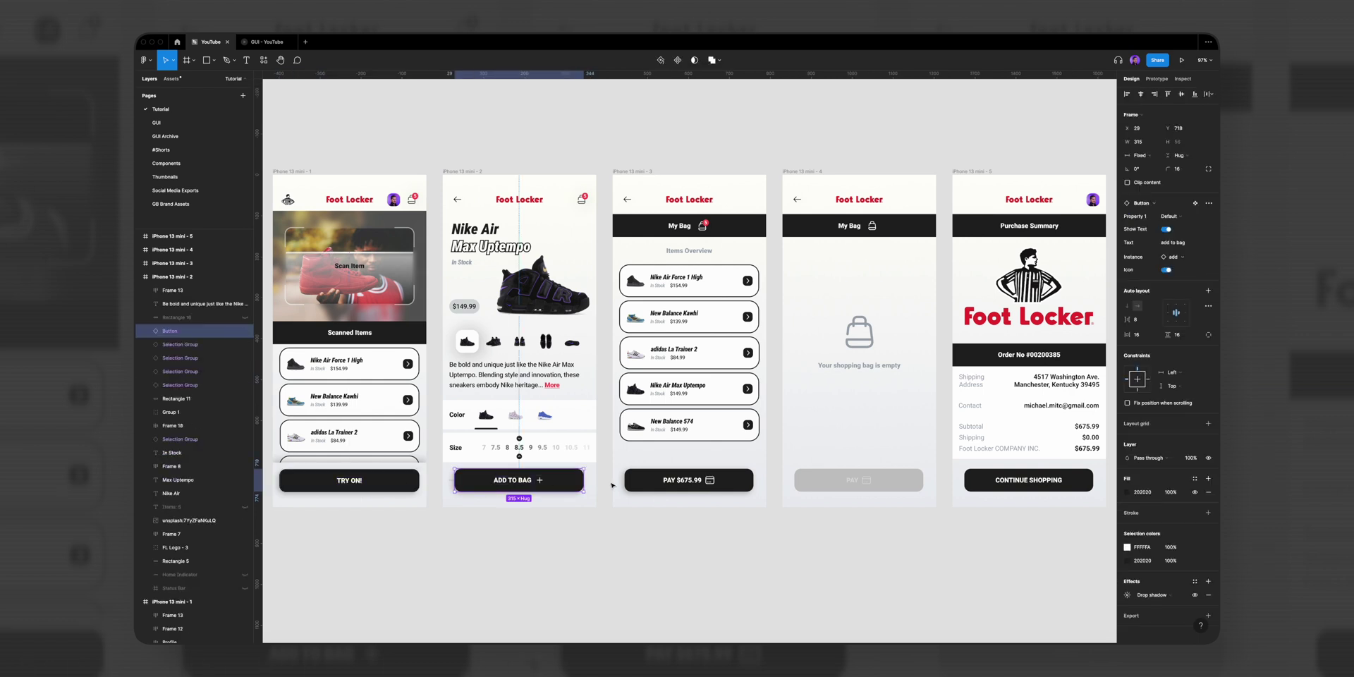
left_click(1004, 483)
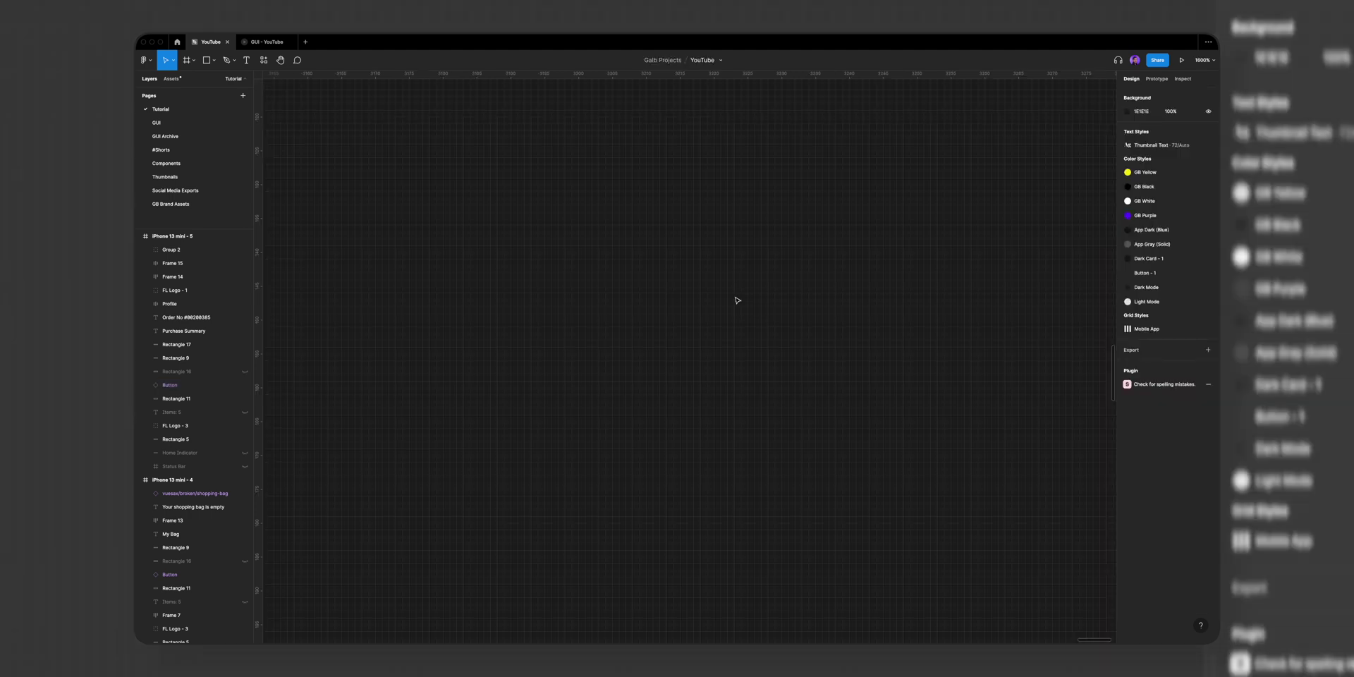
- Create a white, bold 'BUTTON' text layer on the empty canvas
left_click(621, 281)
type("button")
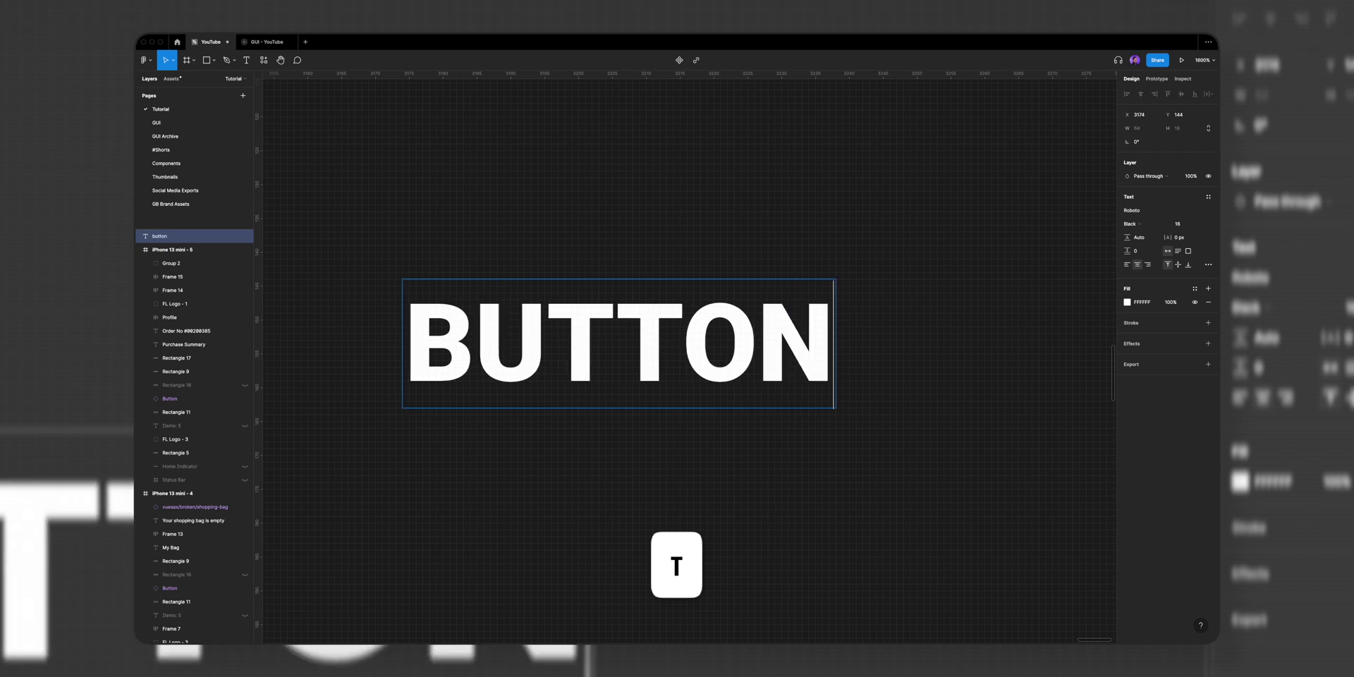
left_click_drag(649, 334, 704, 334)
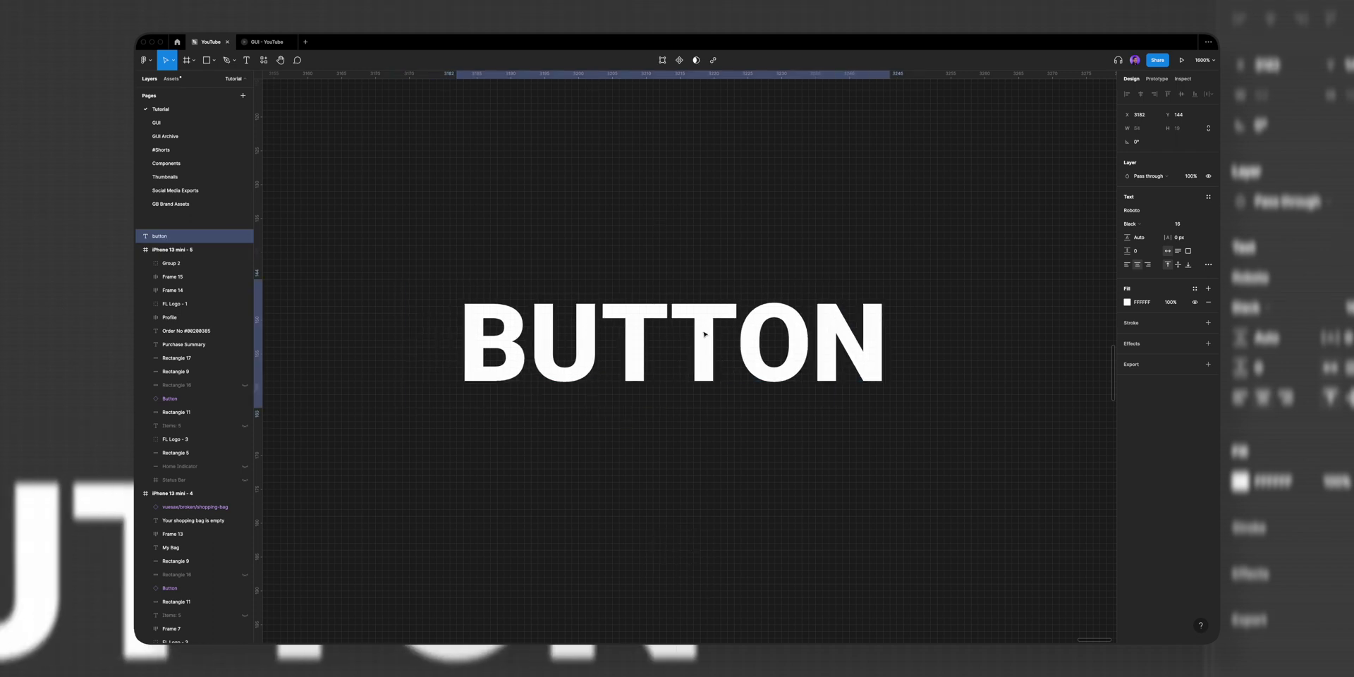
left_click(1126, 302)
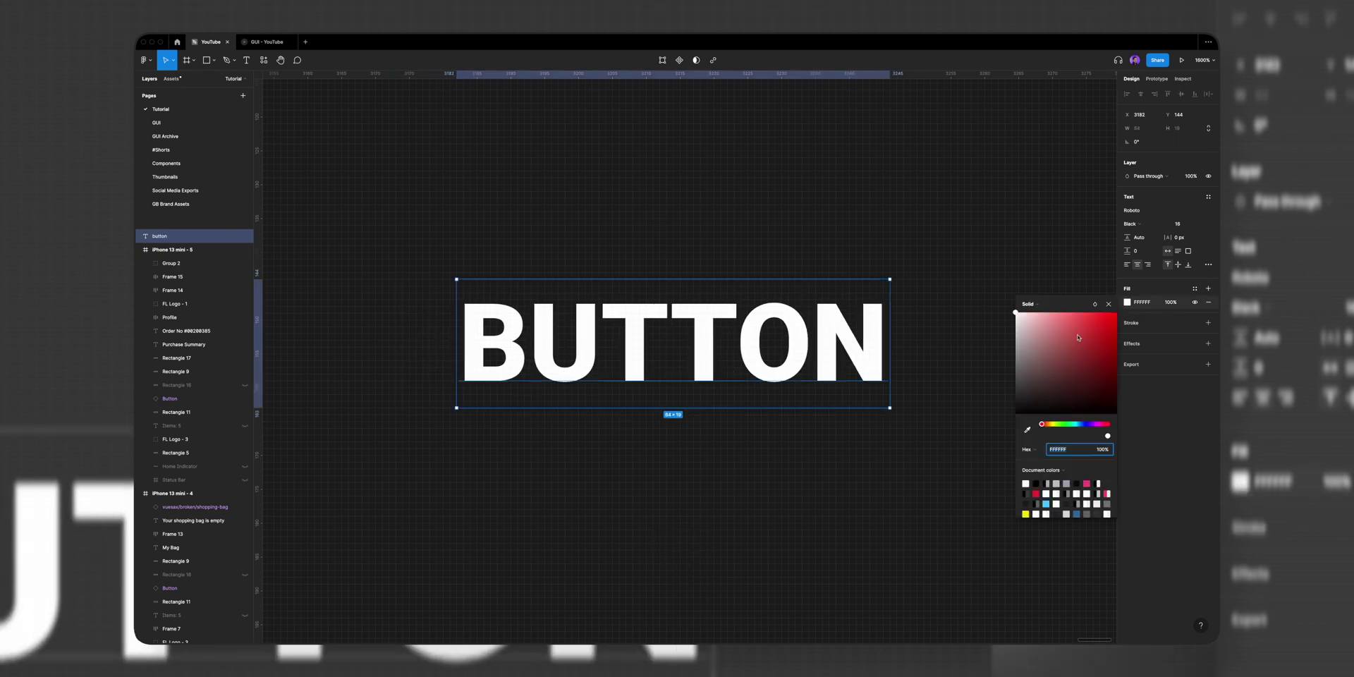
left_click(1107, 306)
left_click(1149, 225)
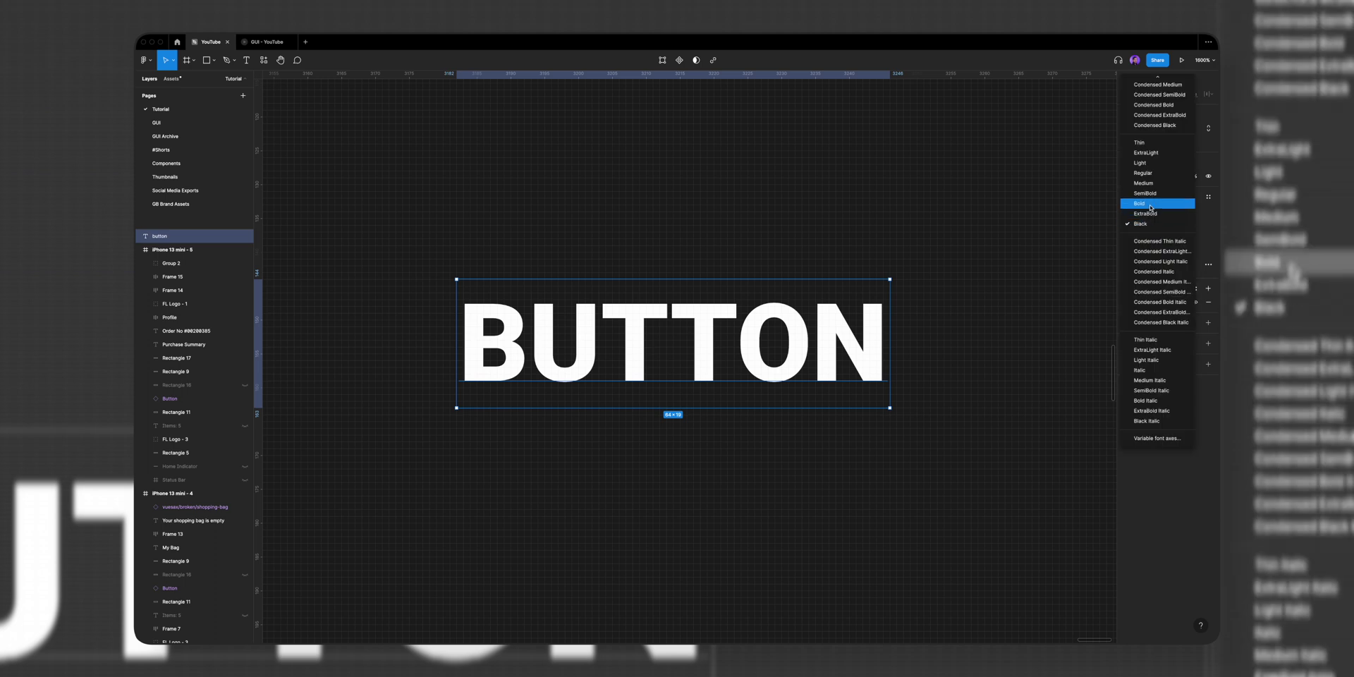
left_click(1150, 208)
key("Escape")
- Place a white plus icon beside the text and wrap both in auto layout
key("shift+i")
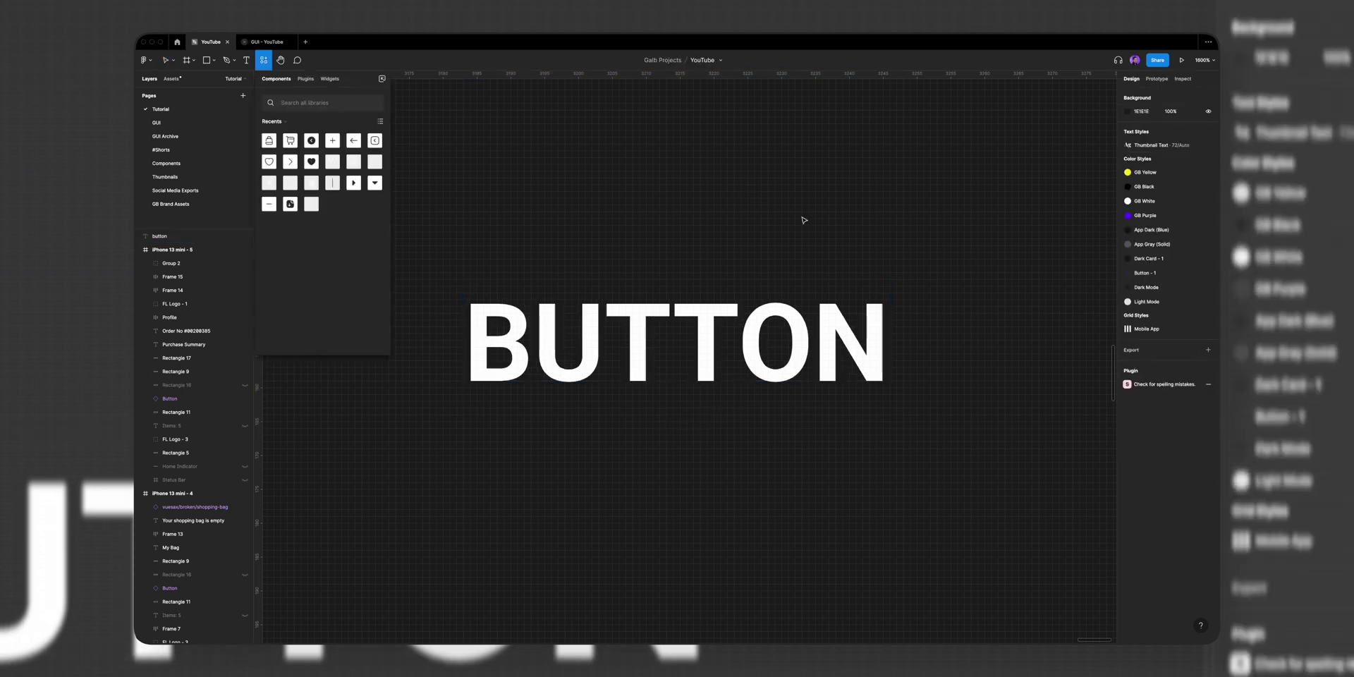
left_click_drag(332, 141, 766, 205)
scroll(990, 330, "right", 3)
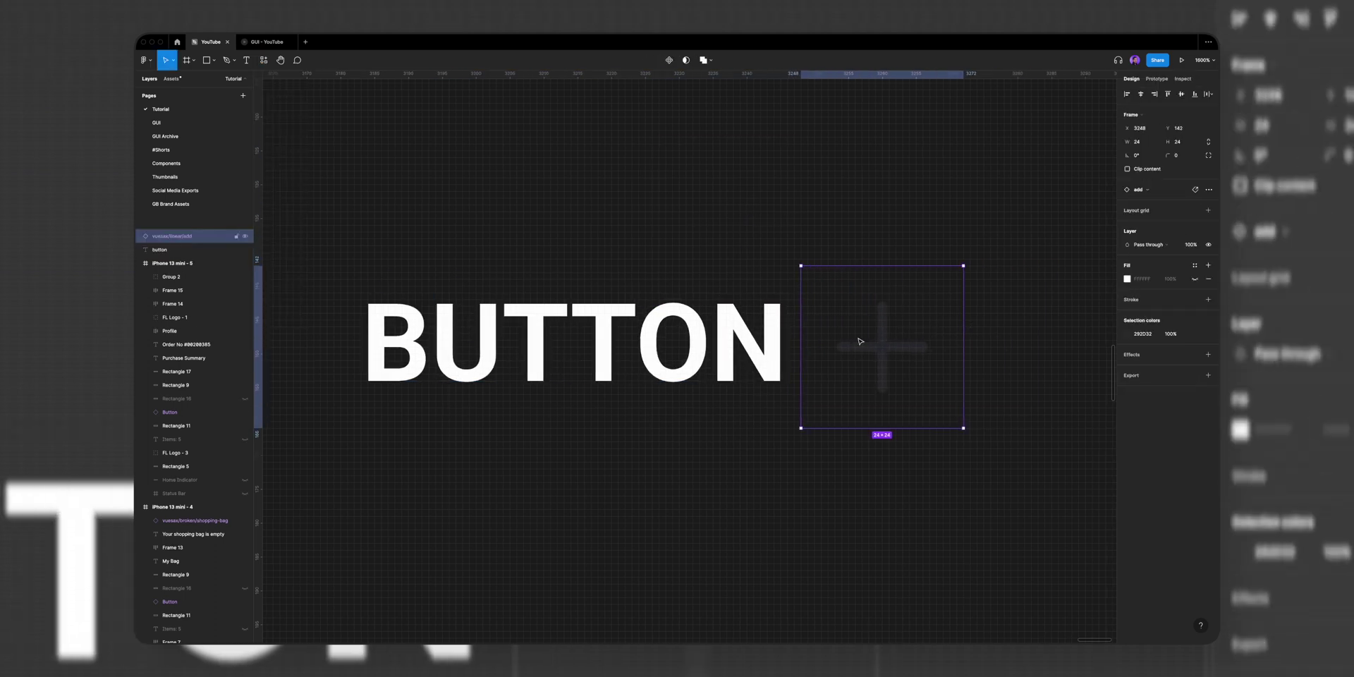
left_click(1126, 333)
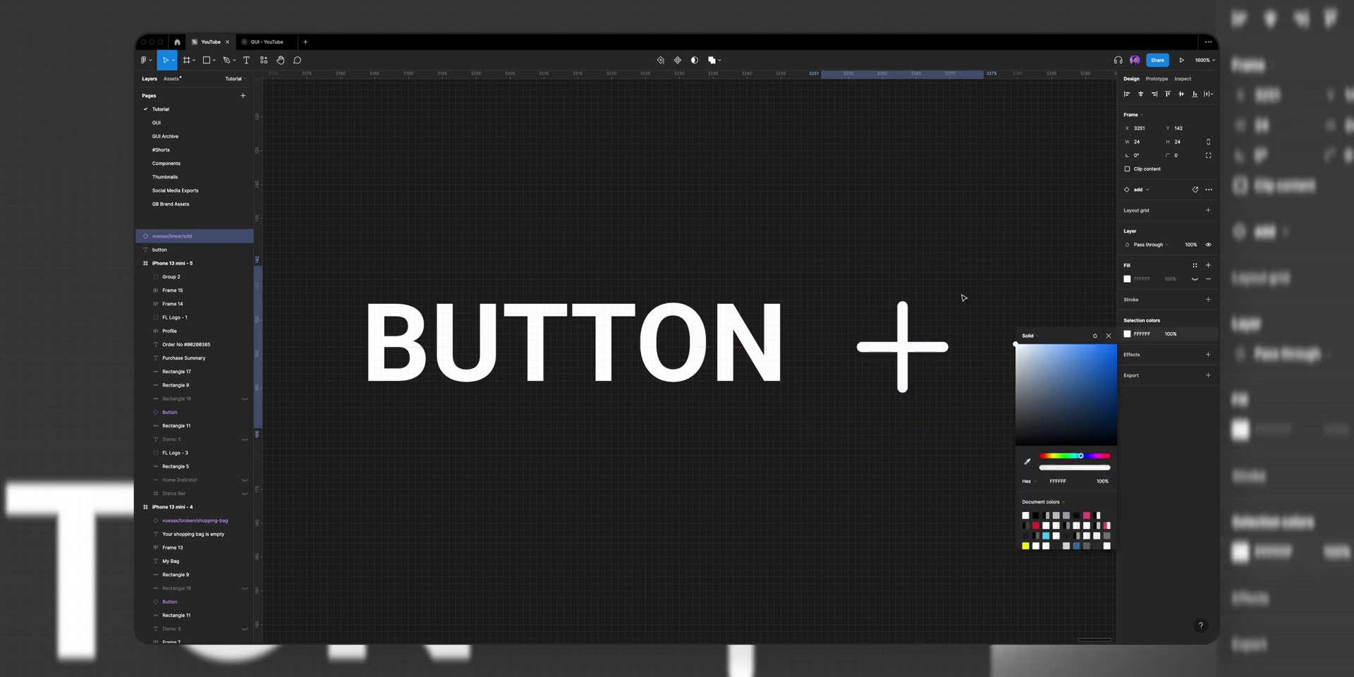
left_click_drag(309, 174, 950, 479)
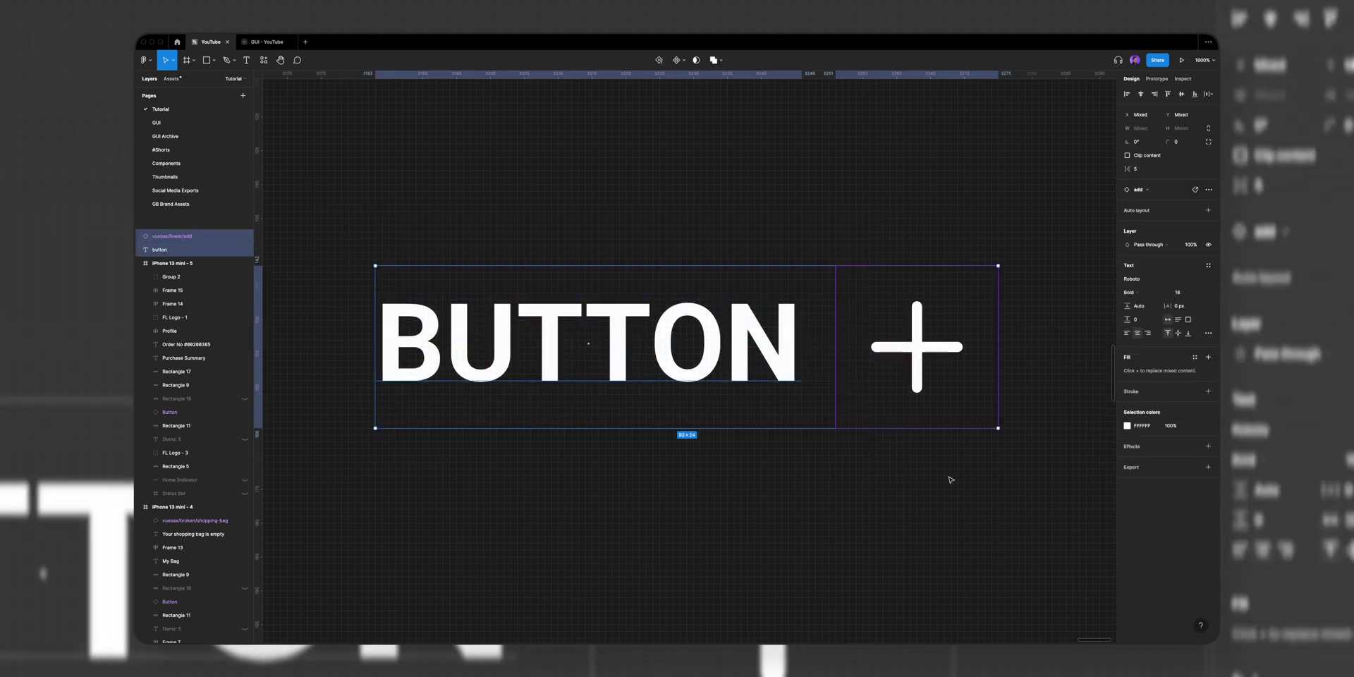
key("shift+a")
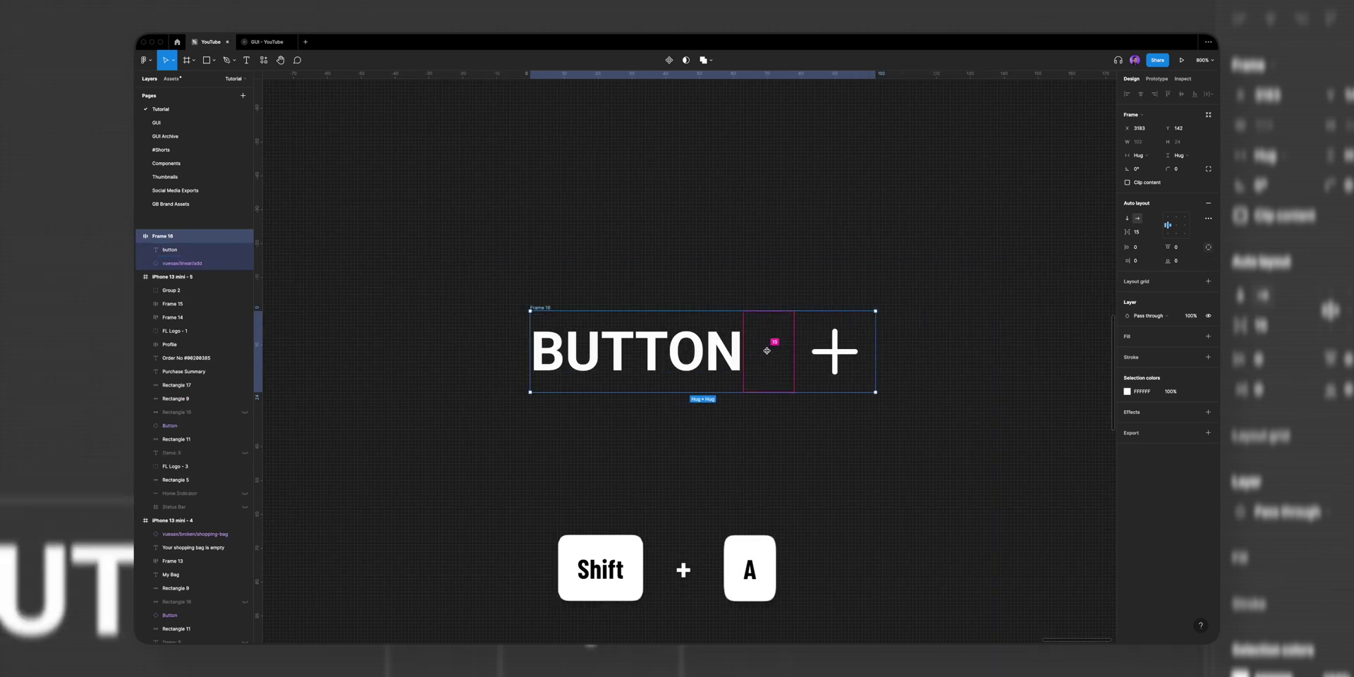
- Set the frame's padding to 16 on every side and return its width to Hug
left_click_drag(703, 314, 703, 335)
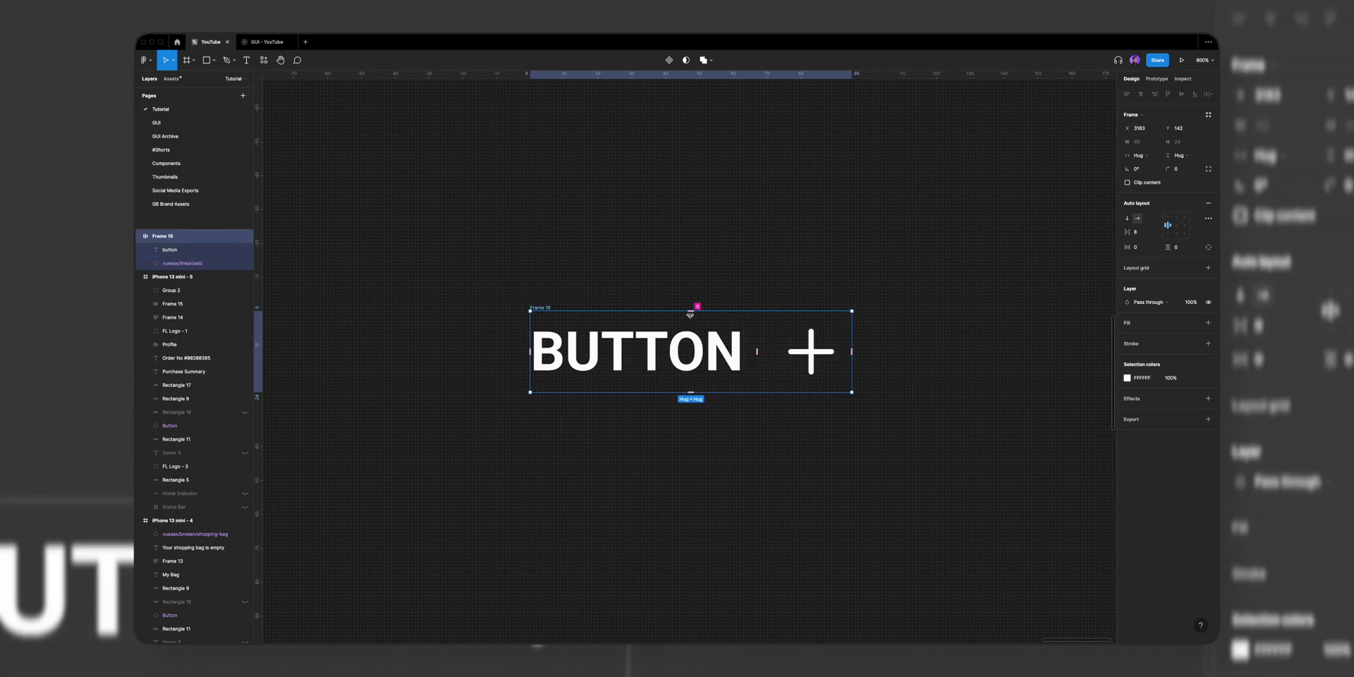
left_click_drag(689, 315, 683, 374)
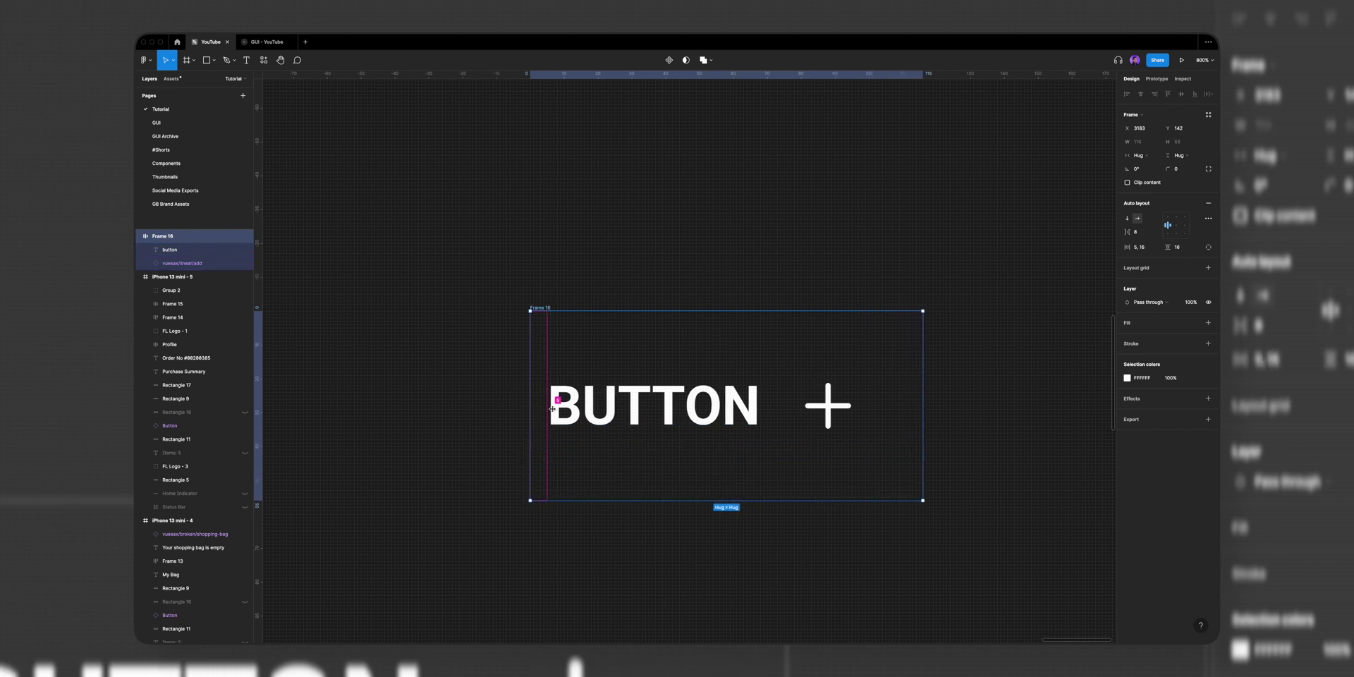
left_click_drag(584, 411, 758, 336)
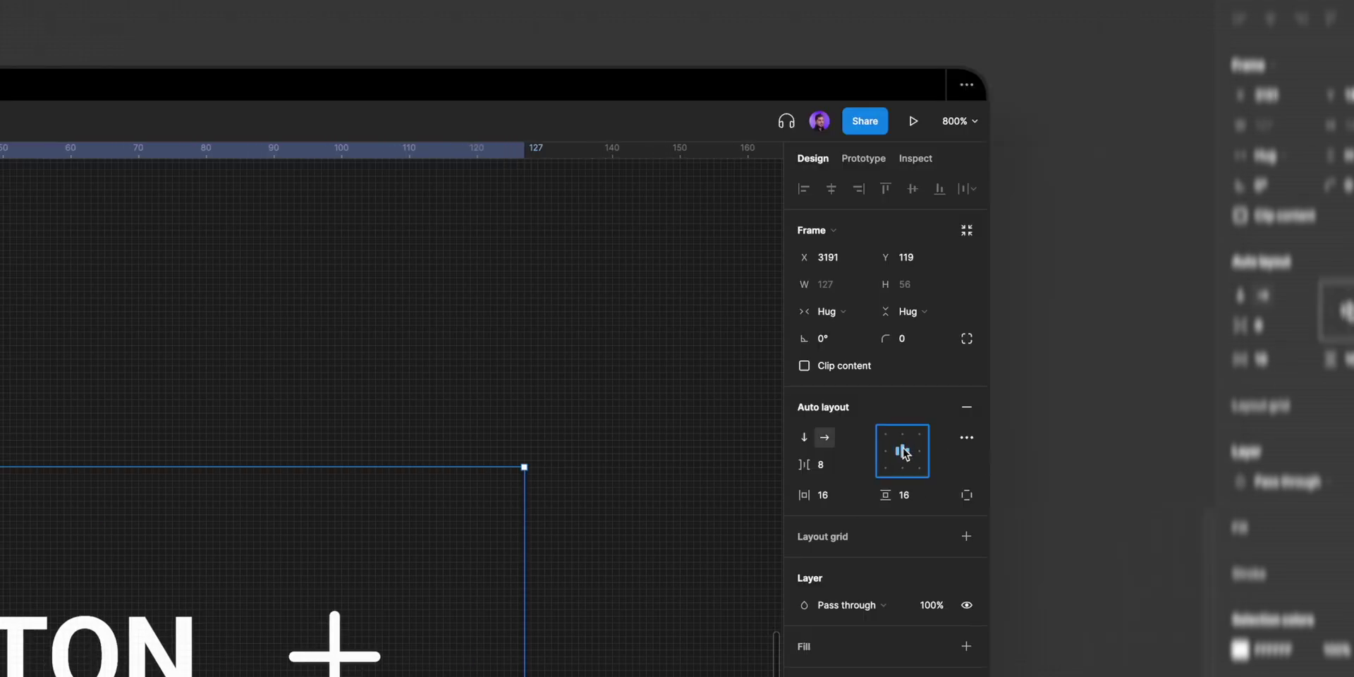
mouse_move(852, 342)
left_mouse_down()
mouse_move(786, 341)
mouse_move(841, 349)
left_mouse_up()
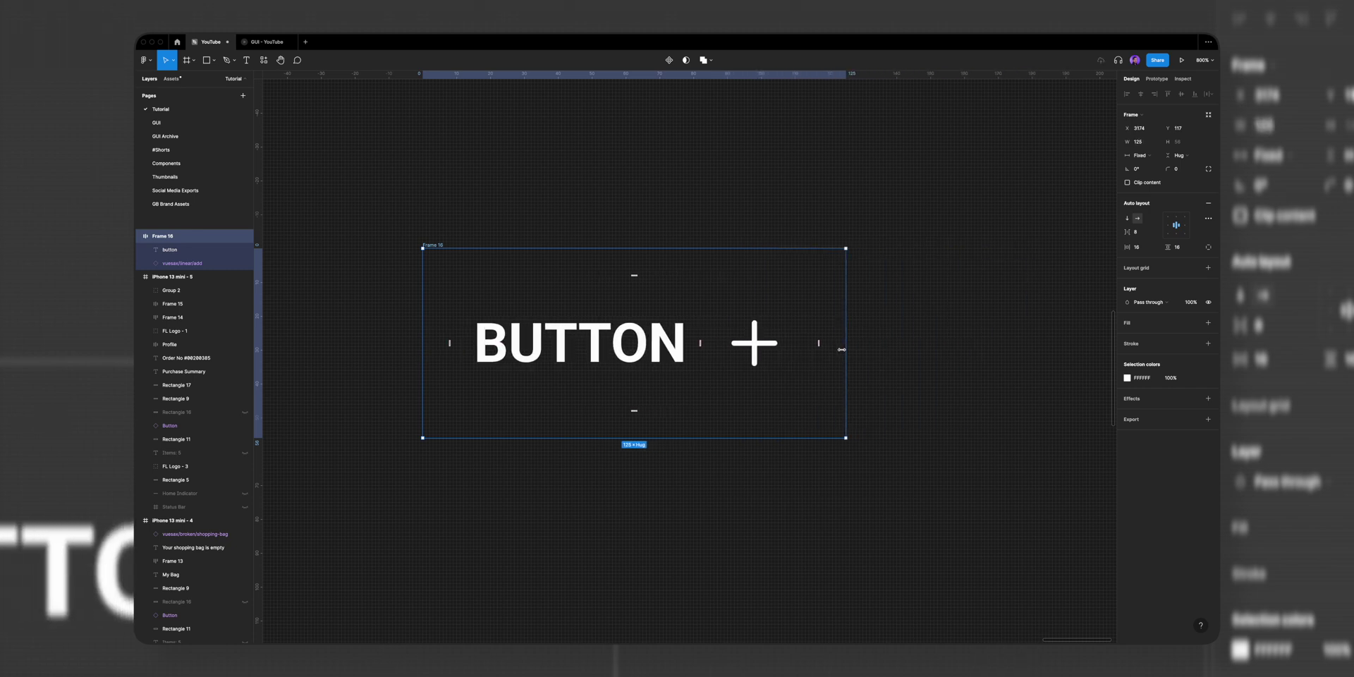
double_click(842, 349)
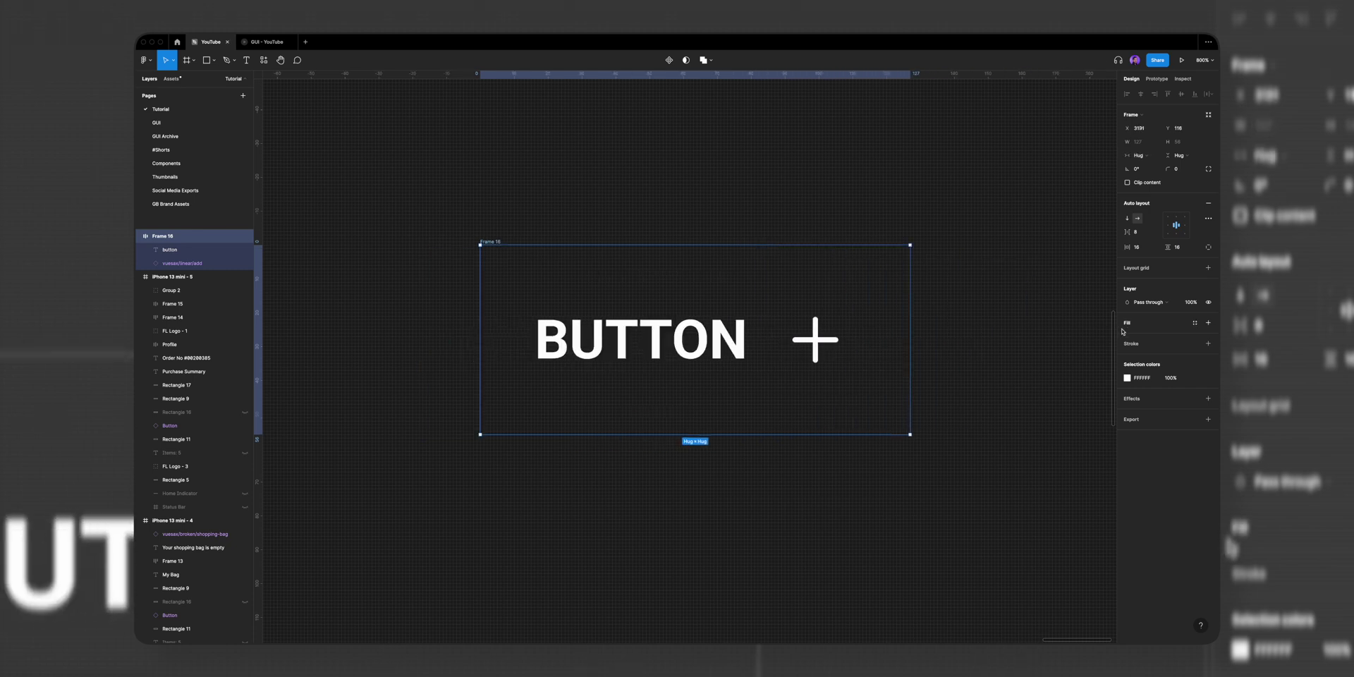
- Give the button frame a black 000000 background fill
left_click(1208, 323)
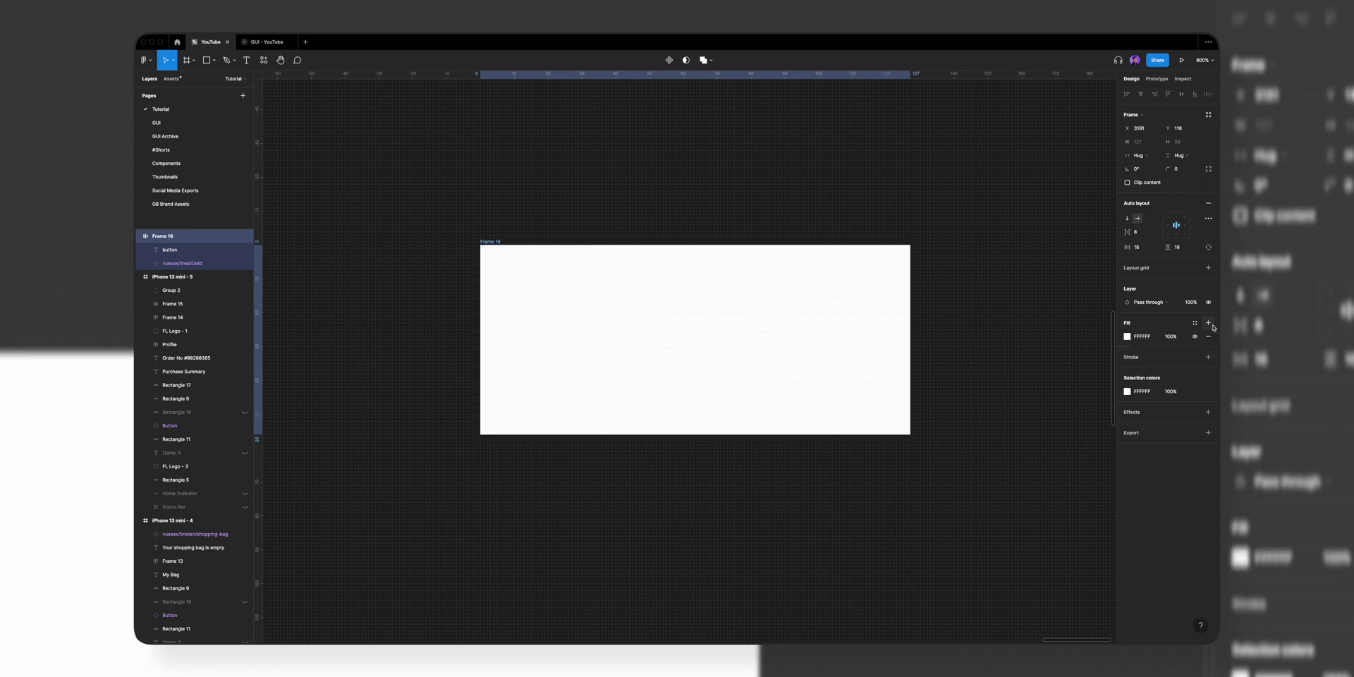
left_click(1127, 336)
left_click_drag(1016, 347, 982, 497)
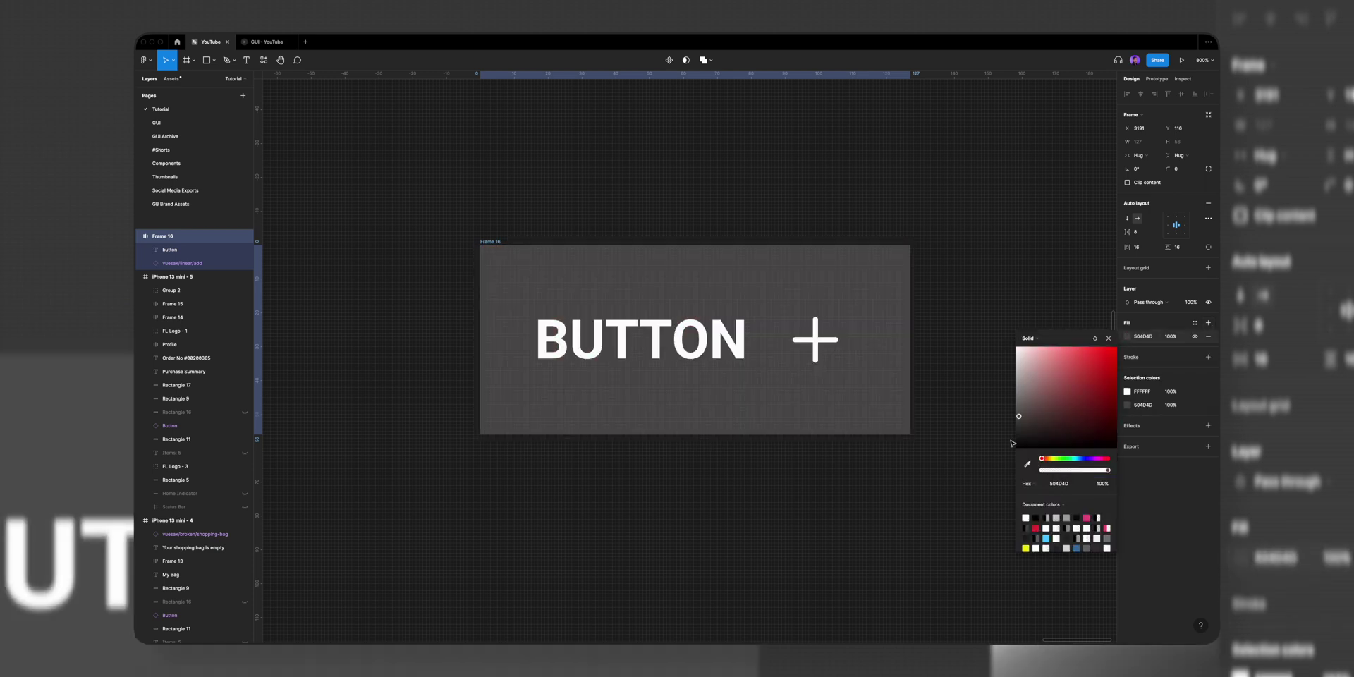
left_click(1108, 339)
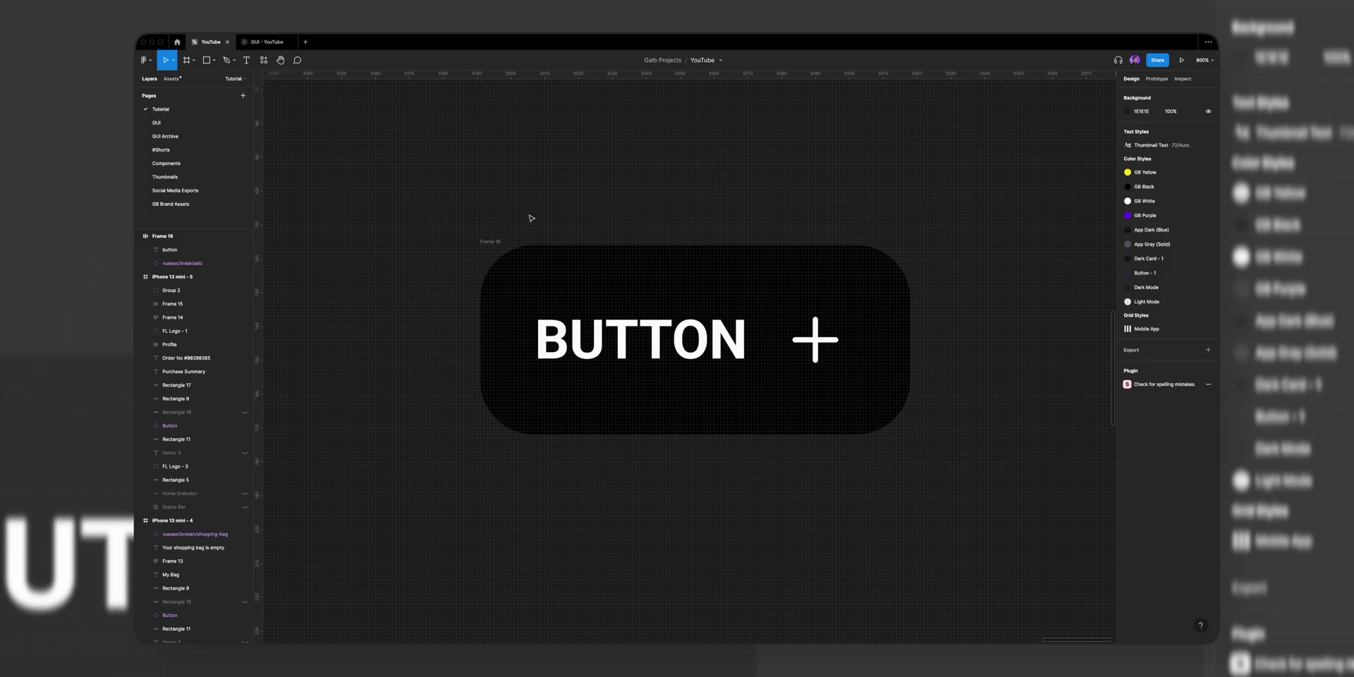
- Turn the frame into the Button component and duplicate it beside the original
left_click(488, 245)
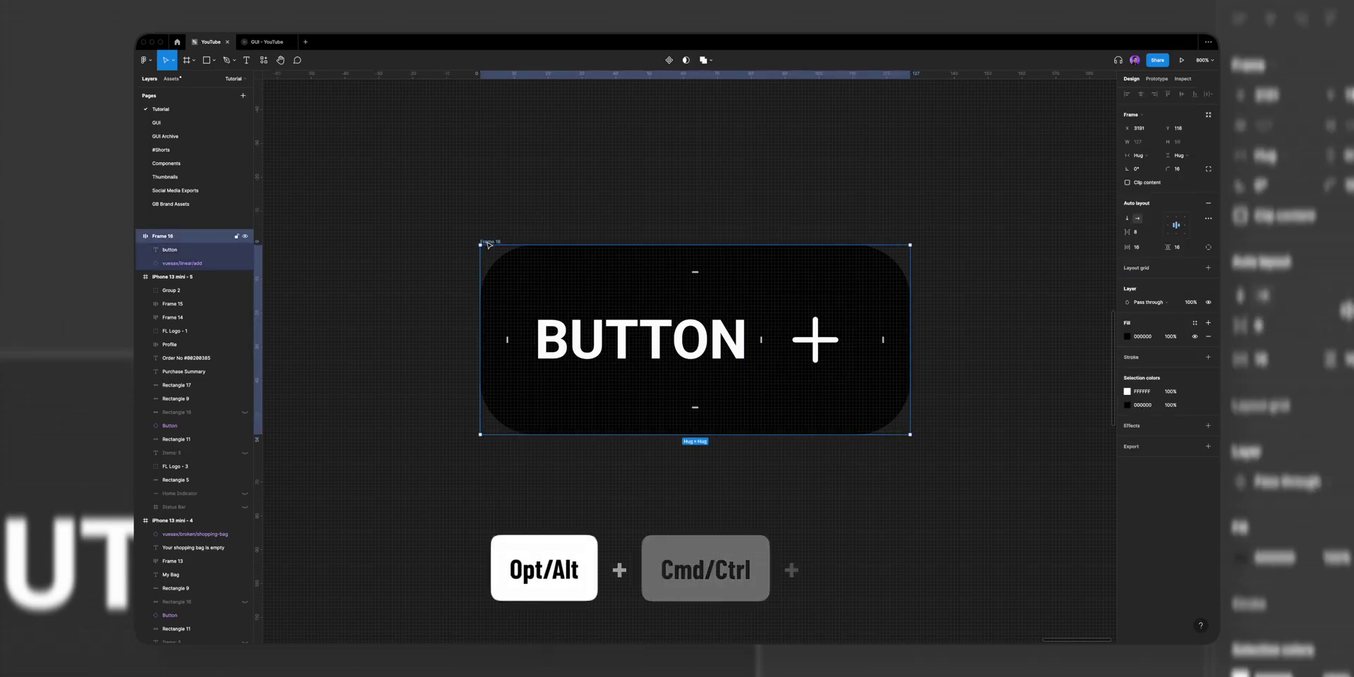
key("ctrl+alt+k")
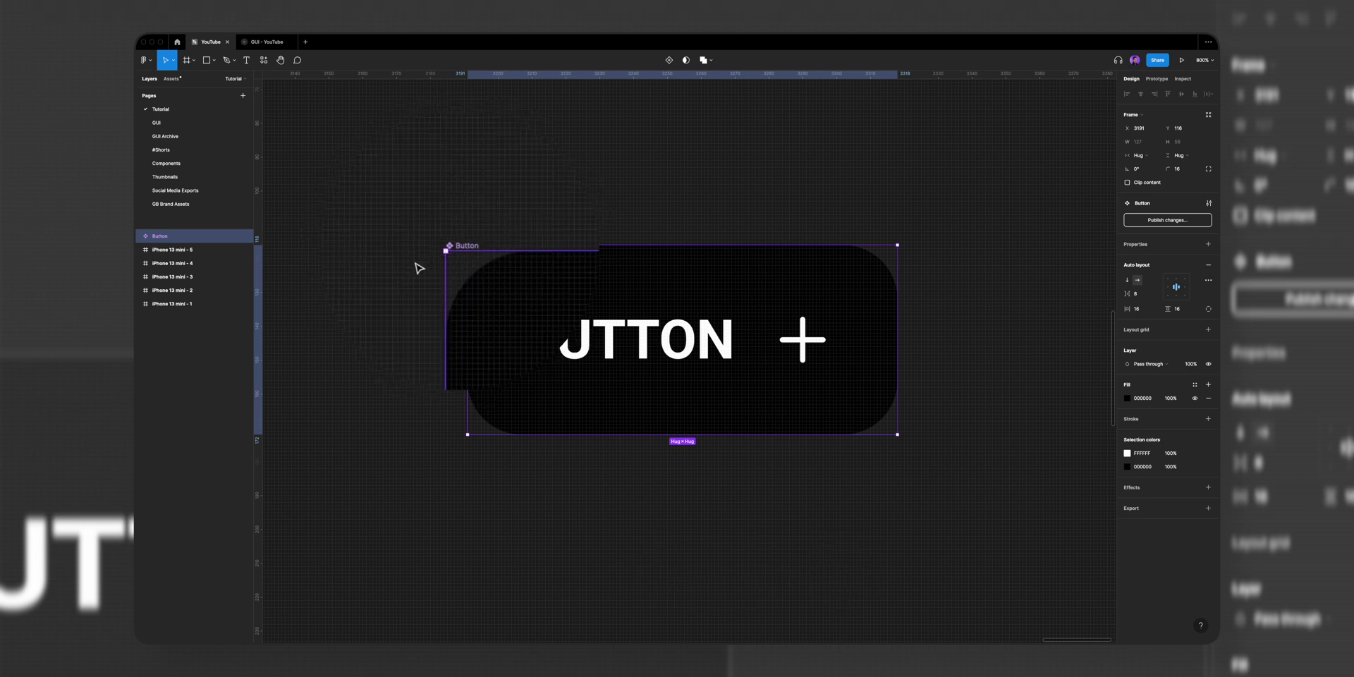
key("minus")
left_click_drag(681, 324, 914, 322, "alt")
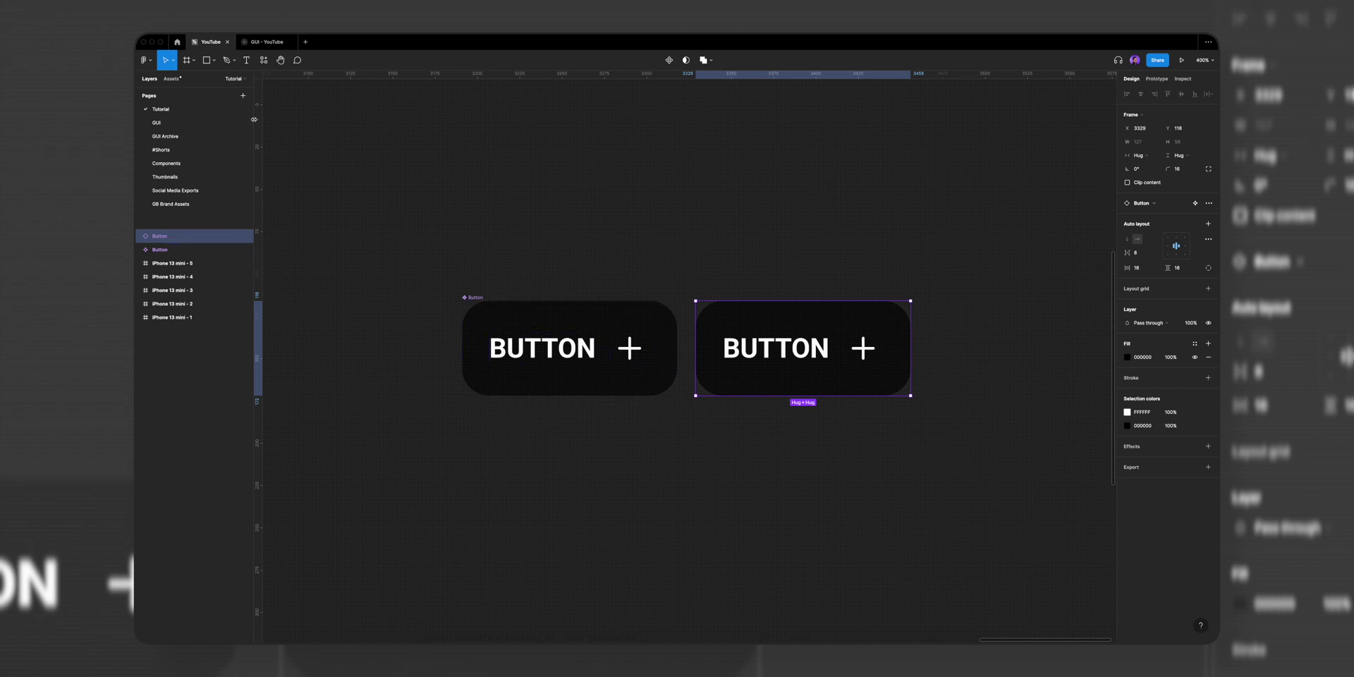
- Search Assets for 'button' and place a Button instance beside the original
left_click(174, 79)
type("button")
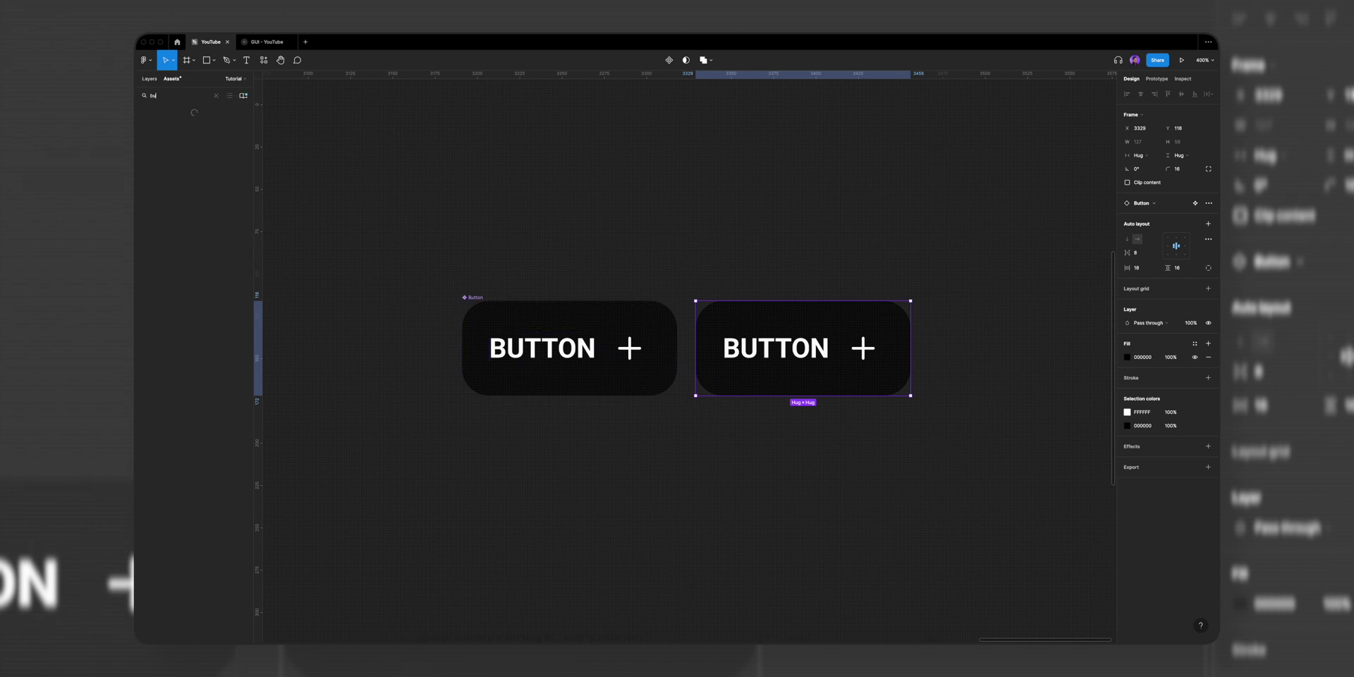
left_click_drag(166, 139, 572, 171)
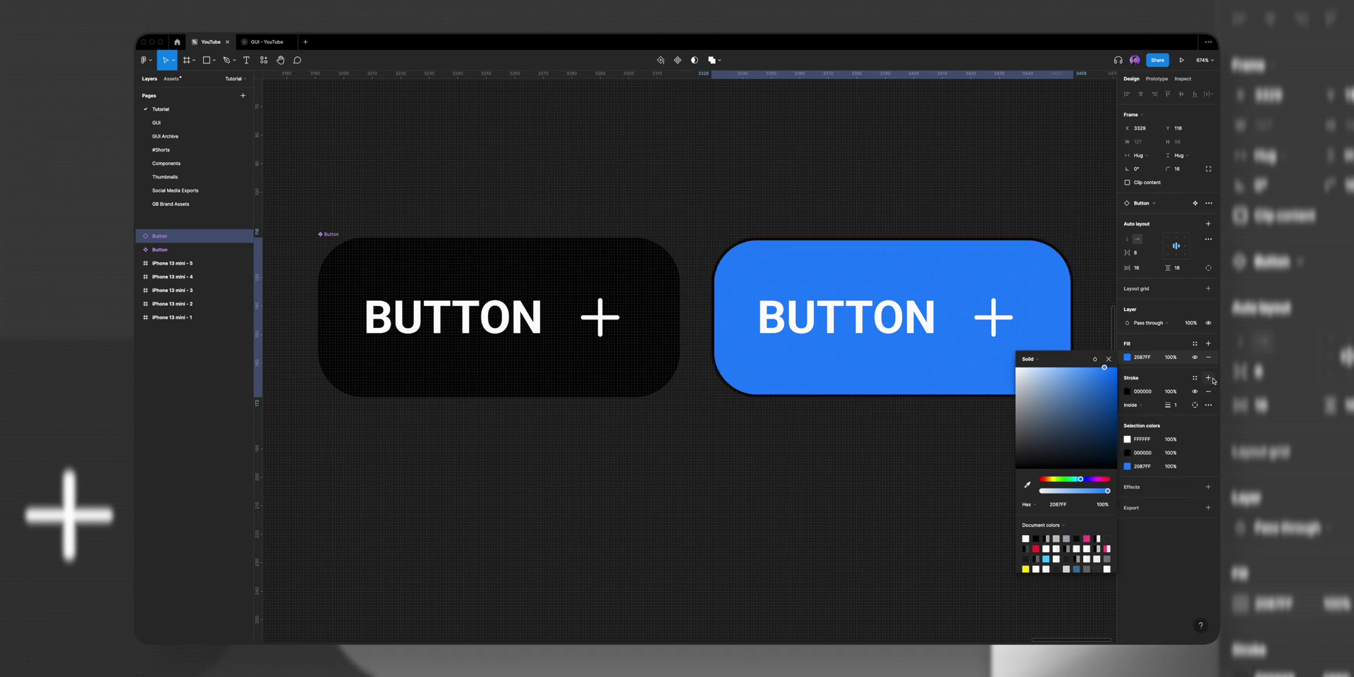
- Relabel the instance 'PAY NOW', then reset all its overrides to default
double_click(872, 323)
type("P")
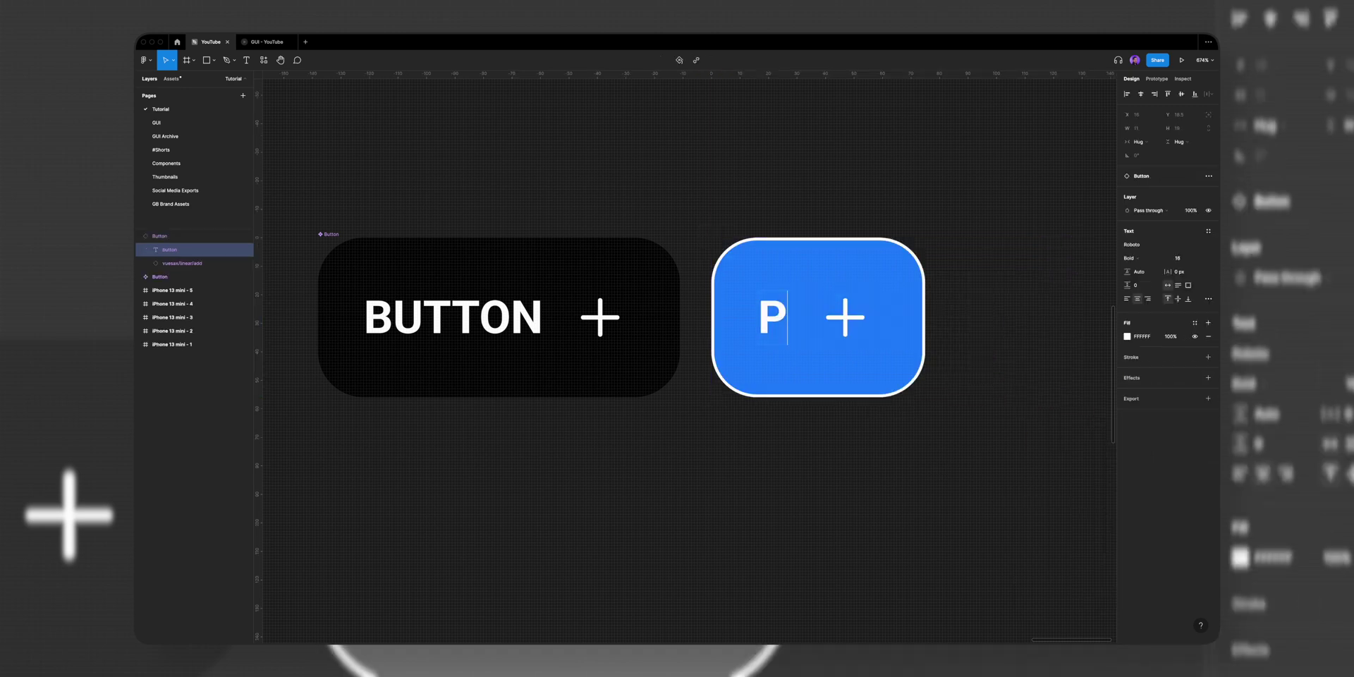
type("AY NOW")
key("Escape")
key("Escape")
left_click(1208, 203)
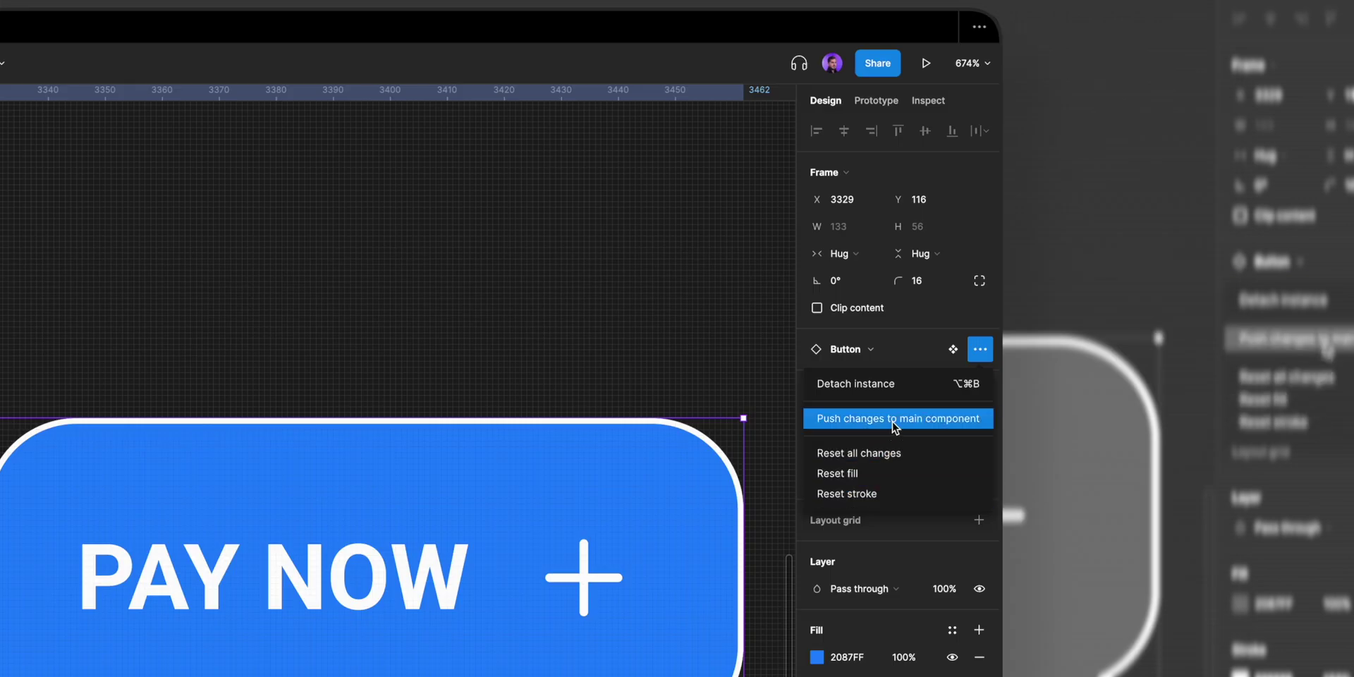
left_click(891, 448)
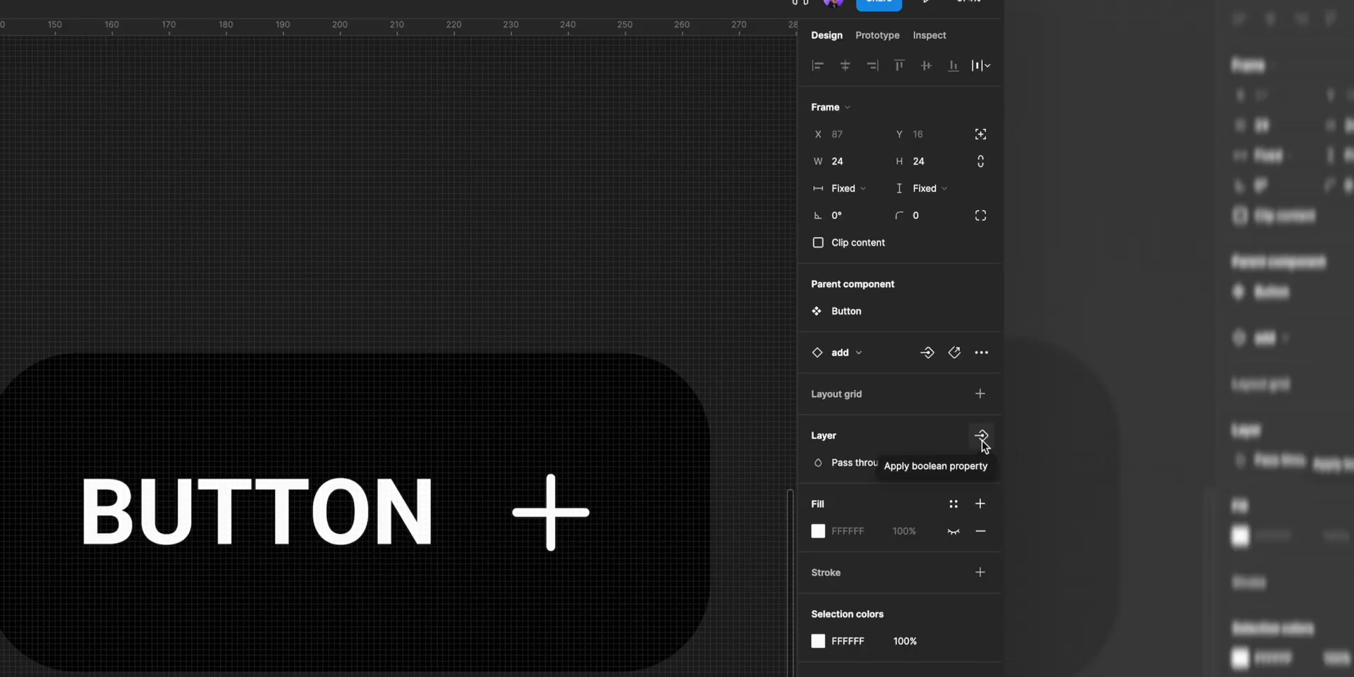
- Create an 'Icon' boolean property defaulting to True and test it on the second button
left_click(981, 436)
type("Icon")
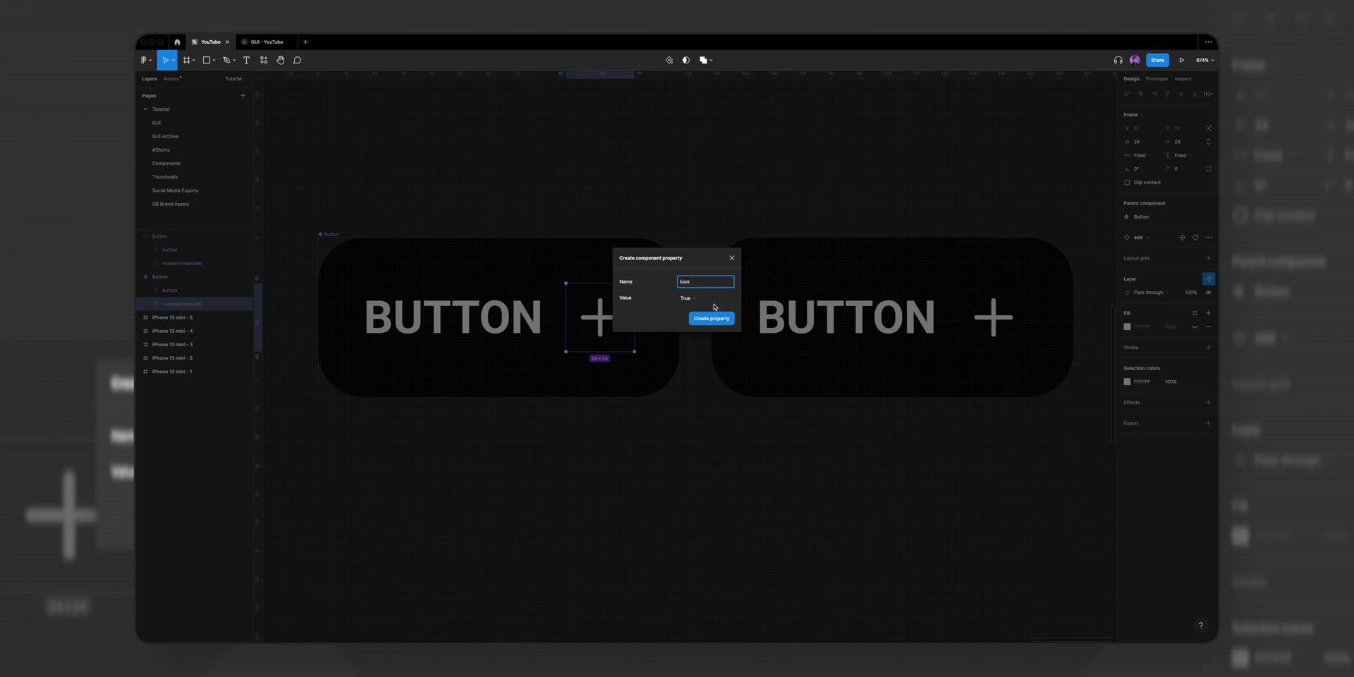
left_click(712, 299)
left_click(710, 299)
left_click(712, 318)
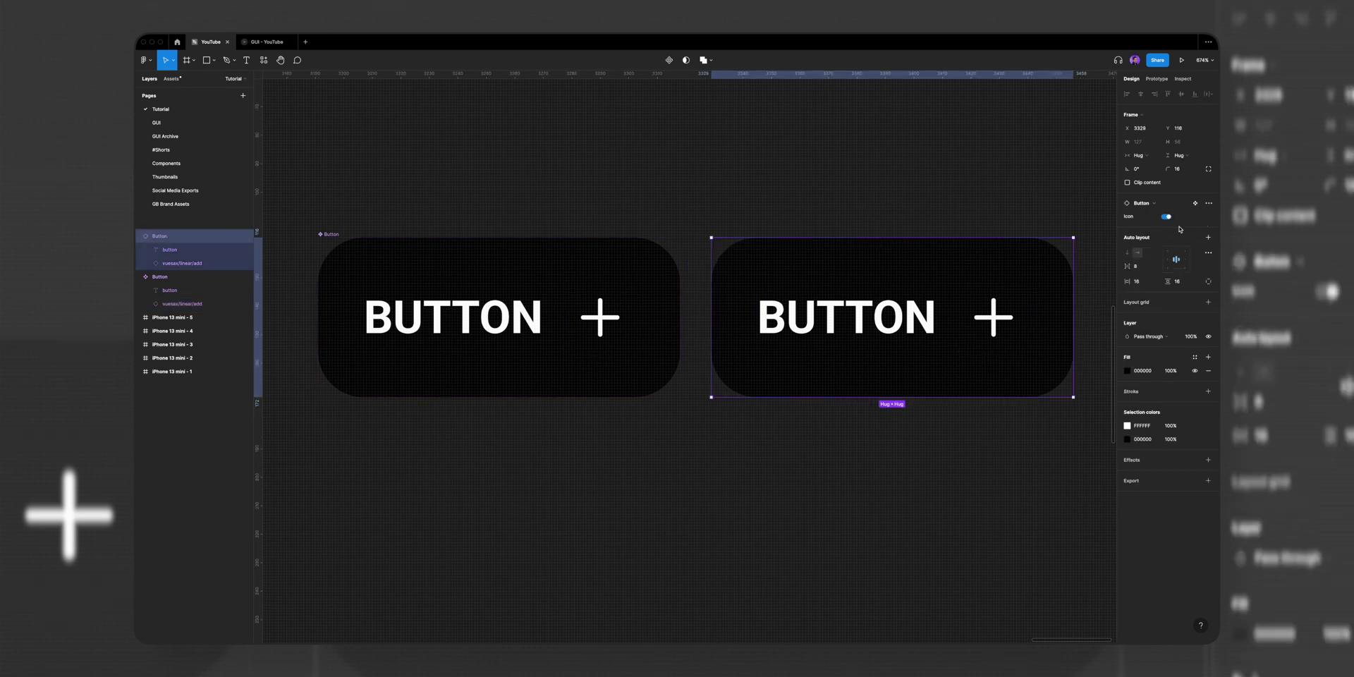
left_click(1166, 217)
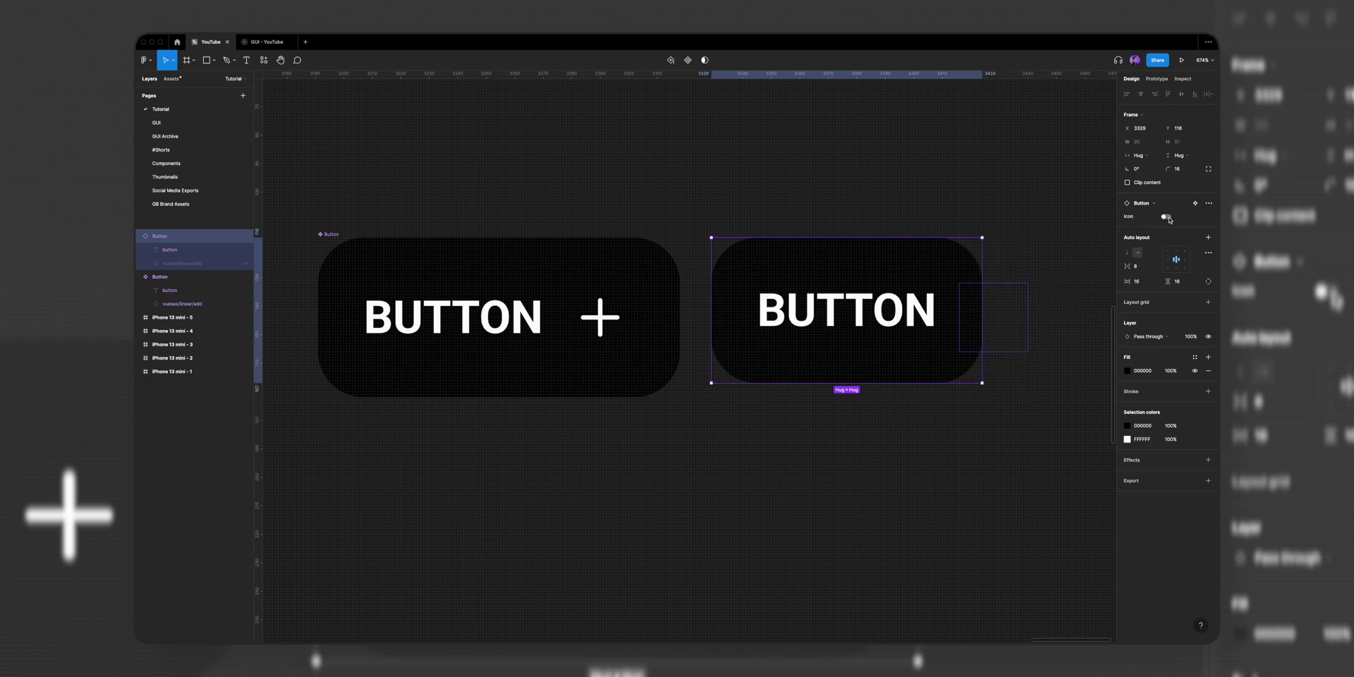
left_click(1167, 217)
left_click(1166, 217)
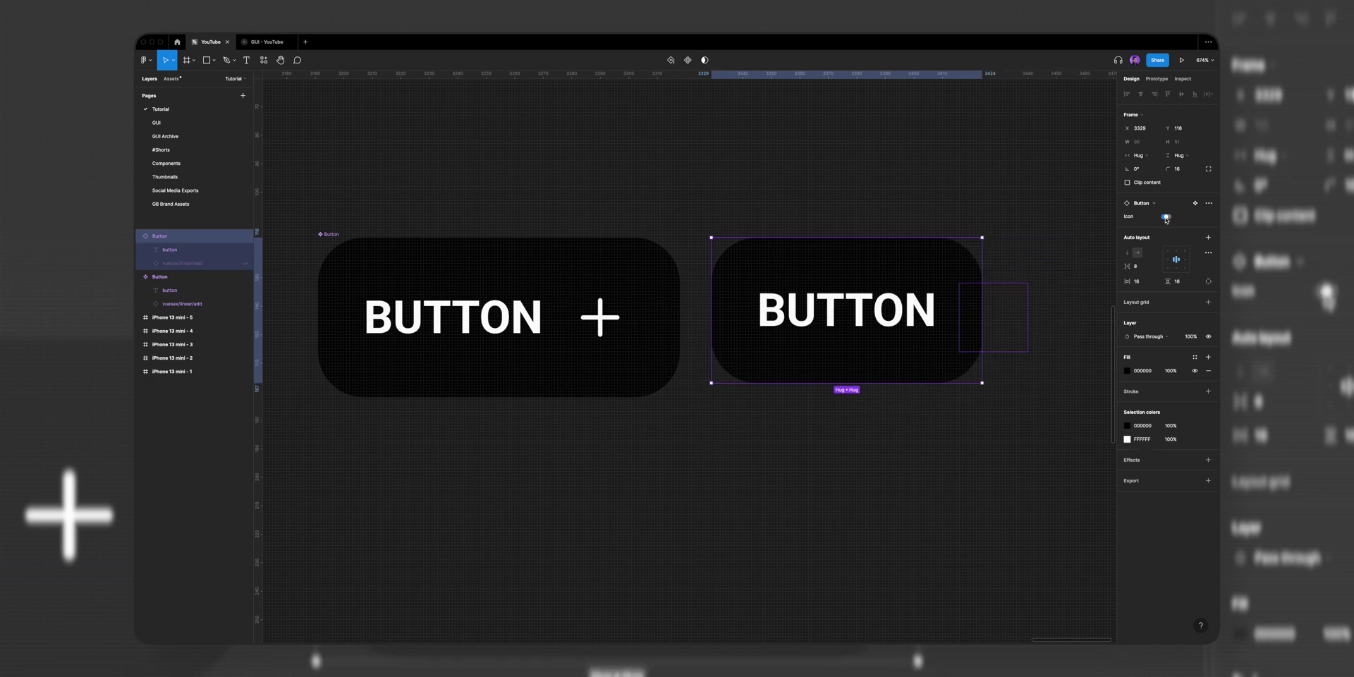
left_click(1166, 217)
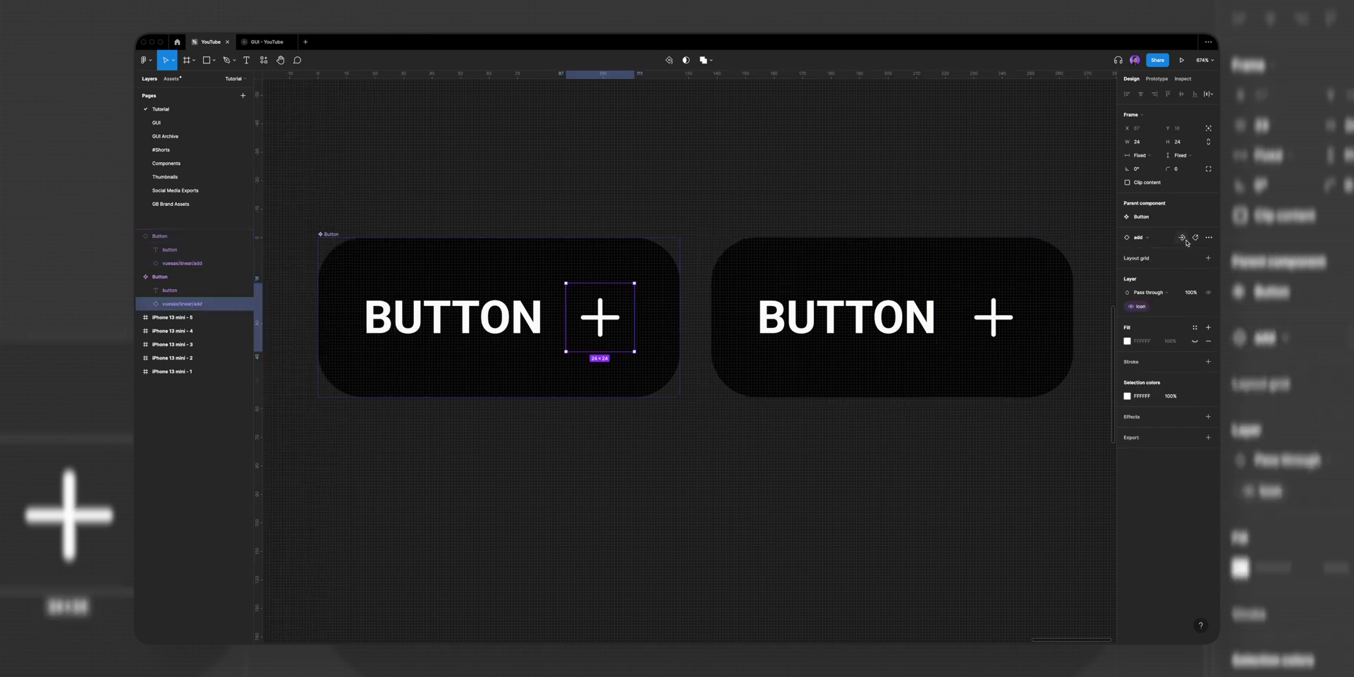
- Start an instance-swap property for the icon with 'add' as the default
left_click(1182, 239)
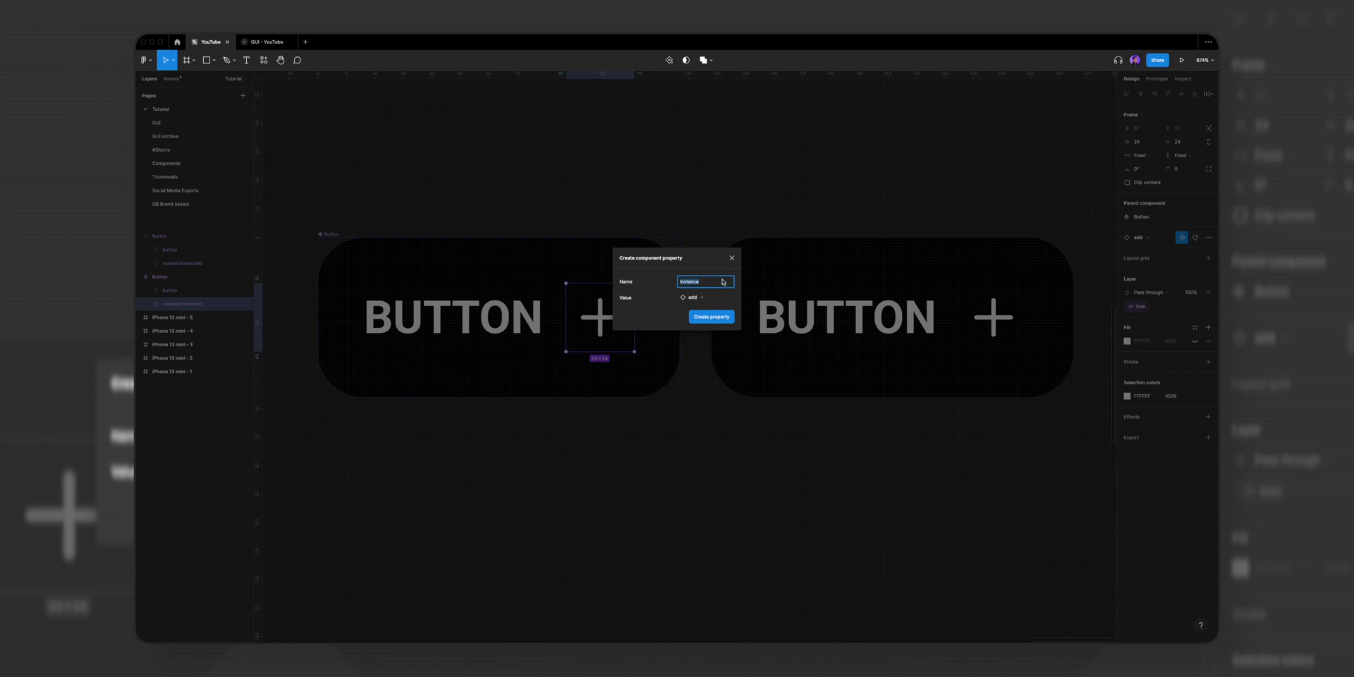
left_click(692, 297)
scroll(700, 404, "down", 3)
scroll(700, 404, "down", 3)
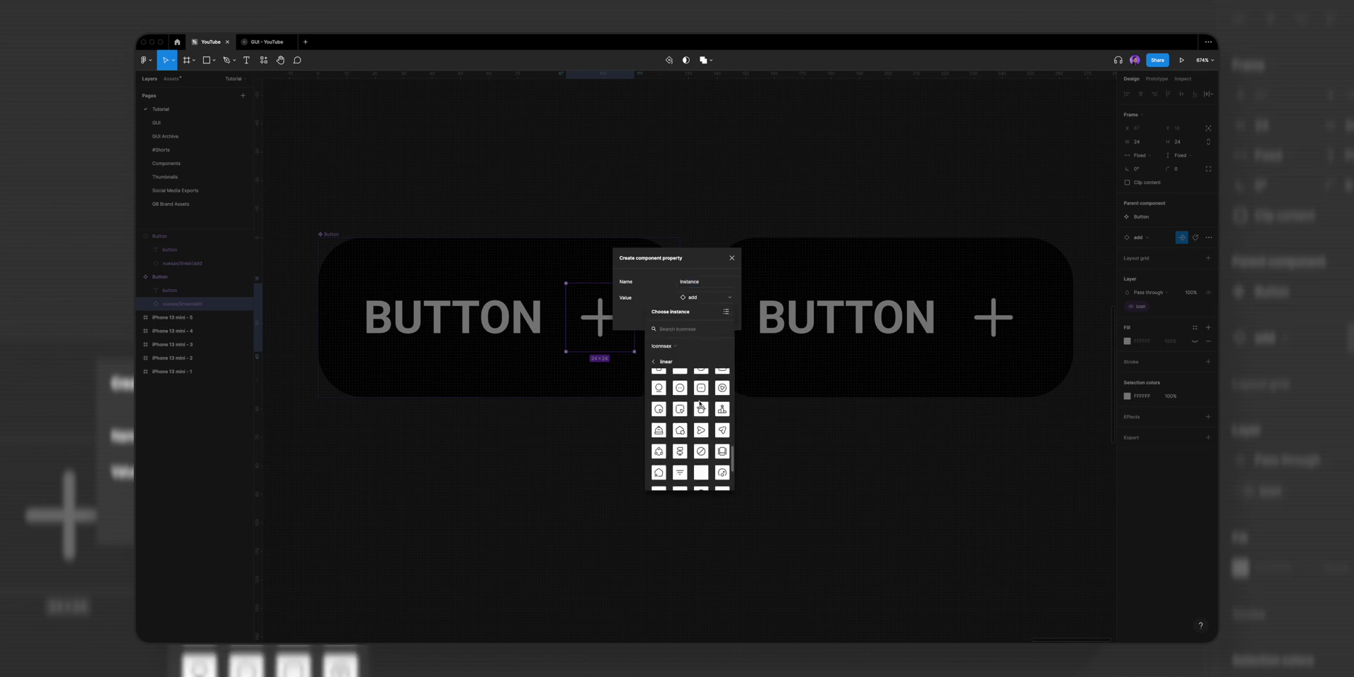
scroll(700, 404, "down", 2)
left_click(715, 300)
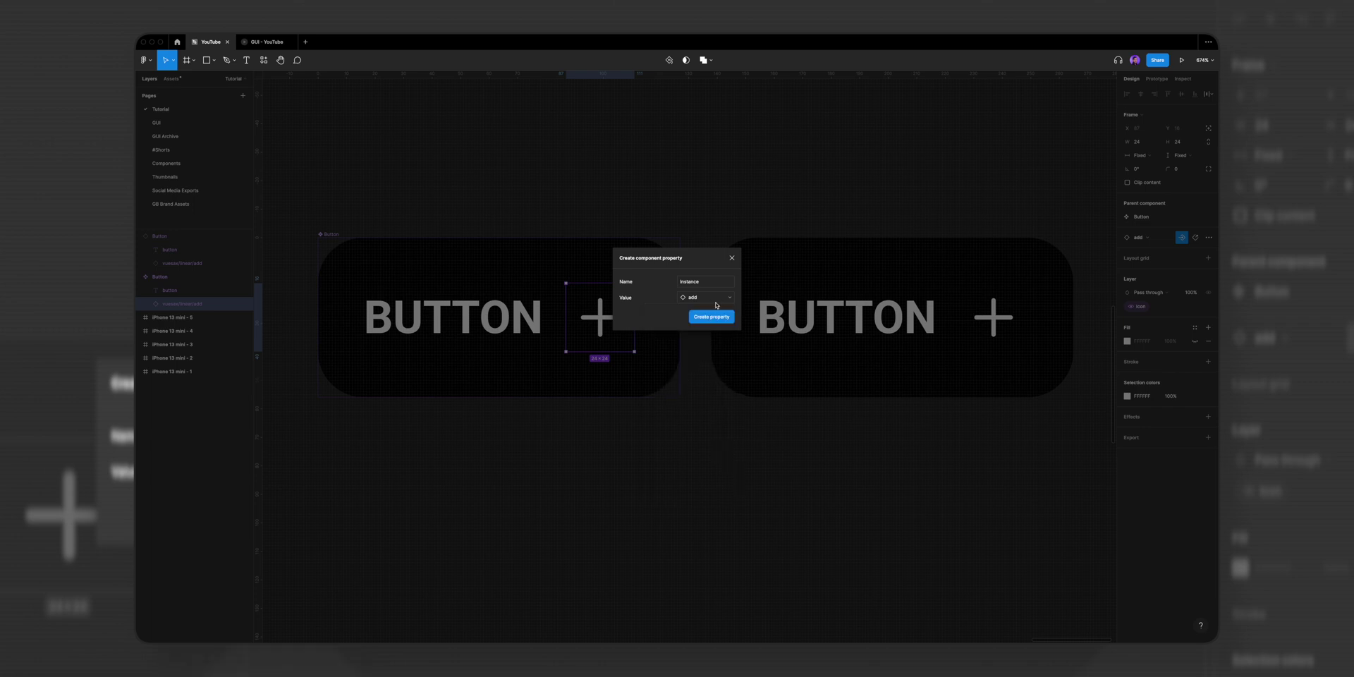
- Create the Instance property and swap the second button's icon to flash, testing the Icon toggle
left_click(812, 278)
left_click(1192, 227)
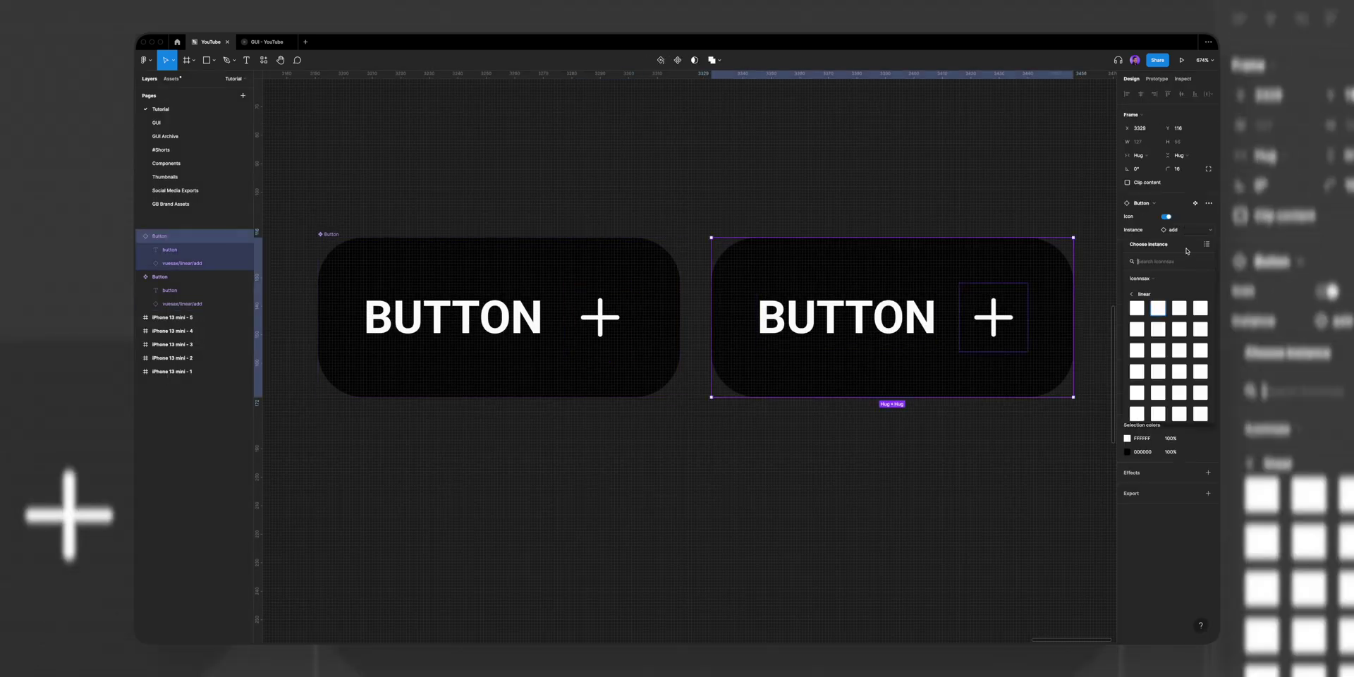
left_click(1137, 382)
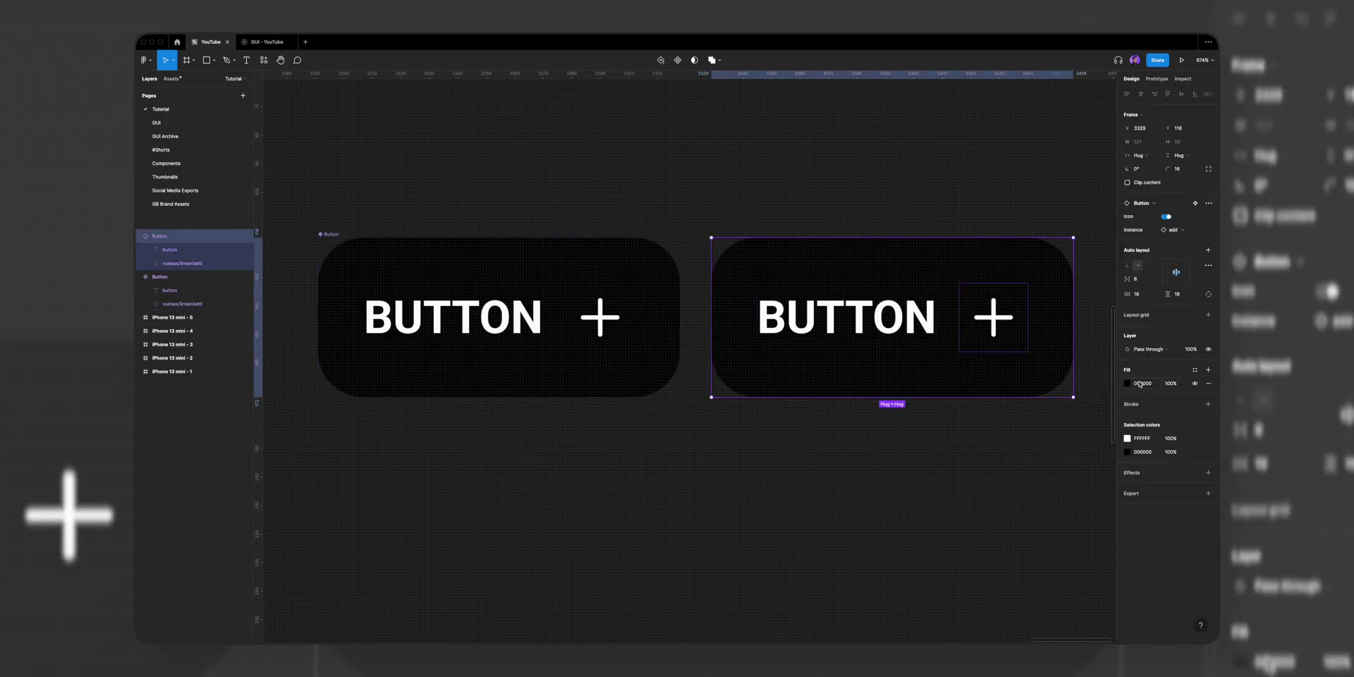
left_click(1166, 218)
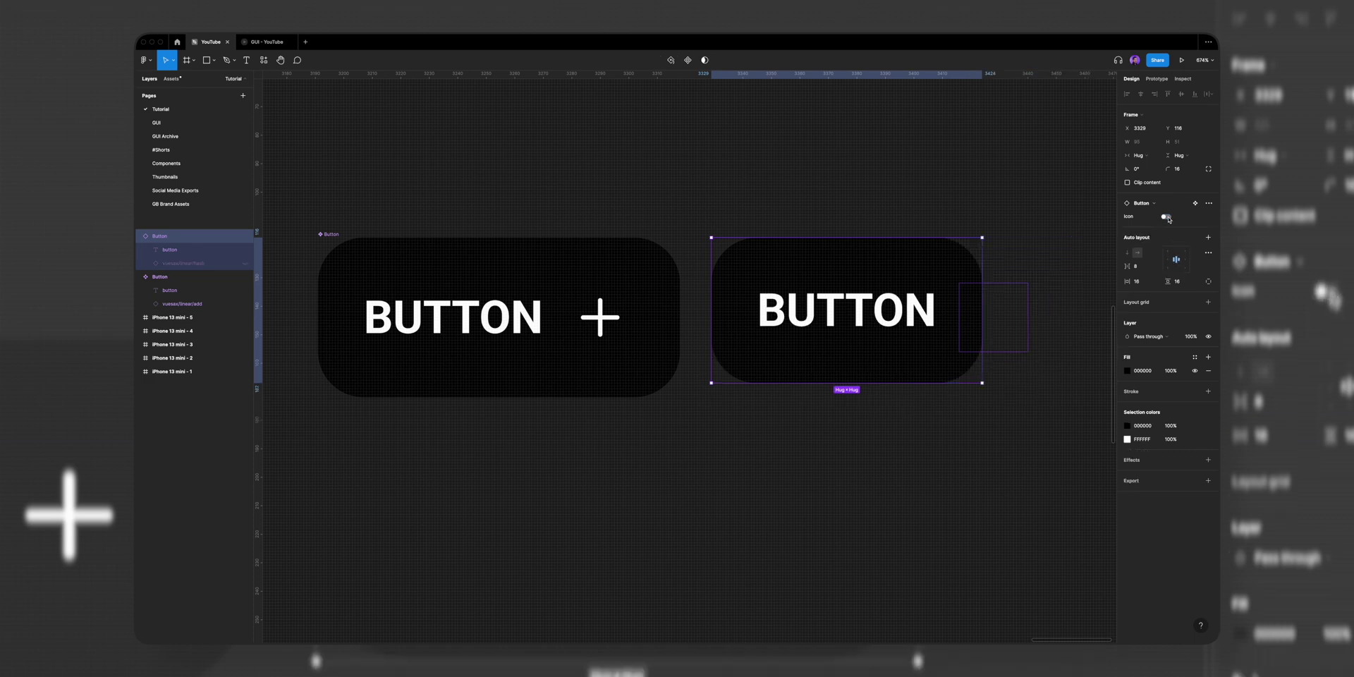
left_click(1166, 217)
double_click(486, 310)
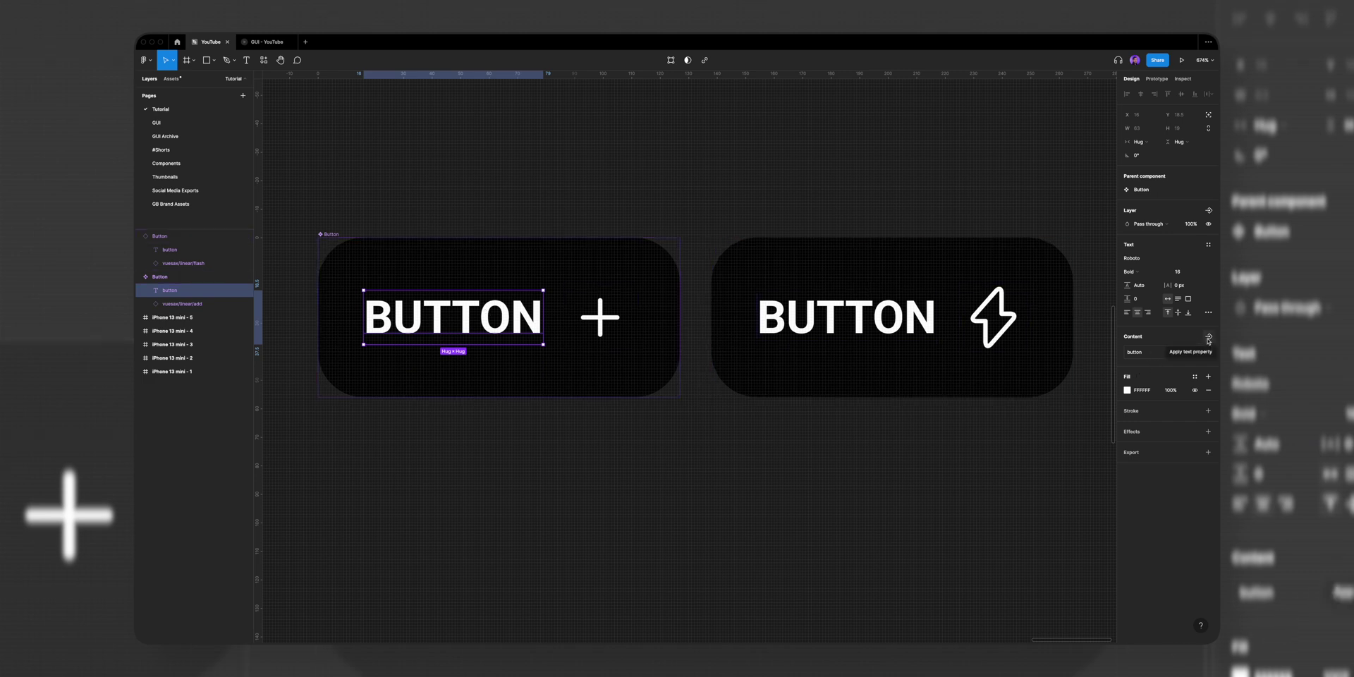
- Link the label to a 'Text' property and add a 'Show Text' boolean defaulting to True
left_click(1208, 337)
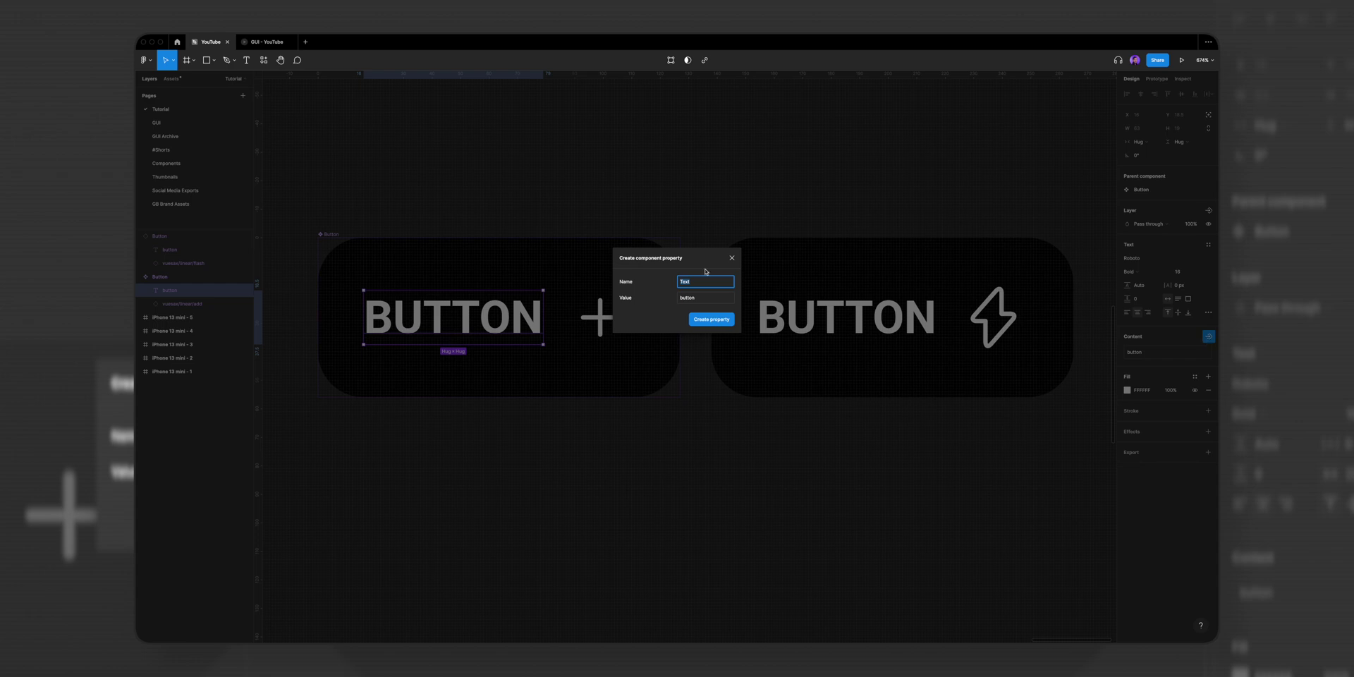
left_click(718, 320)
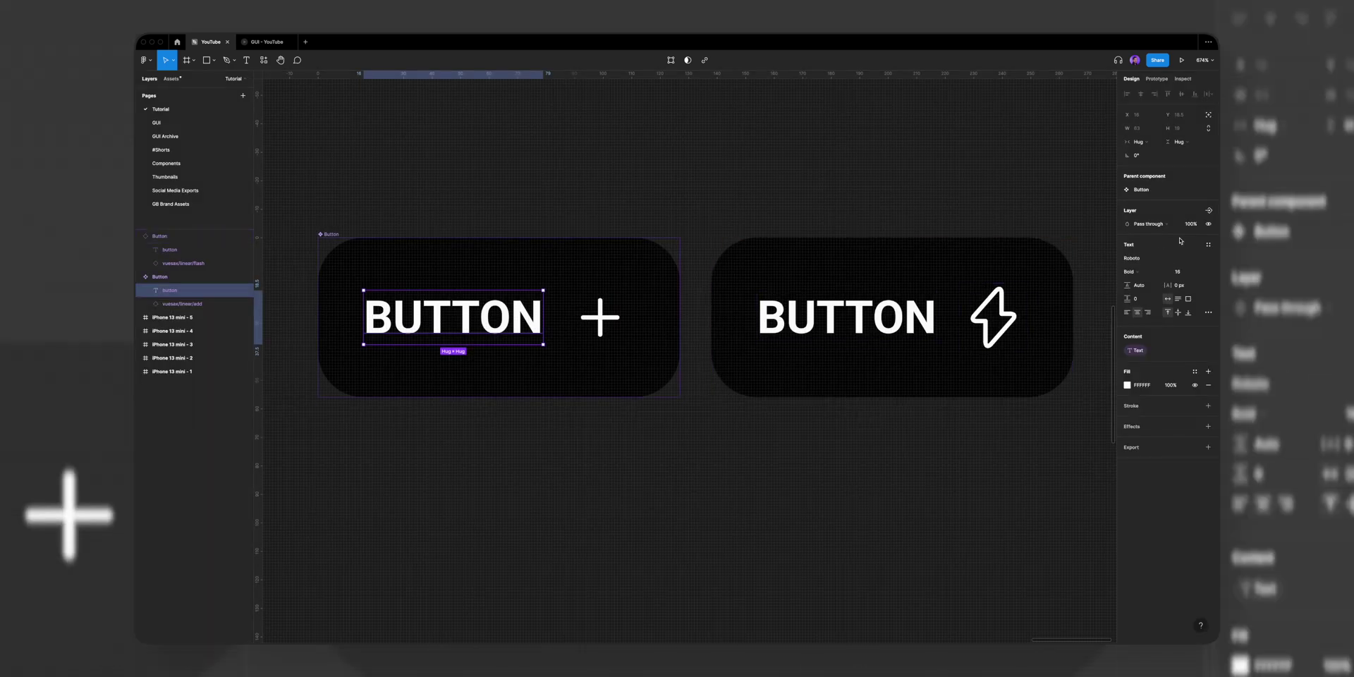
left_click(1209, 211)
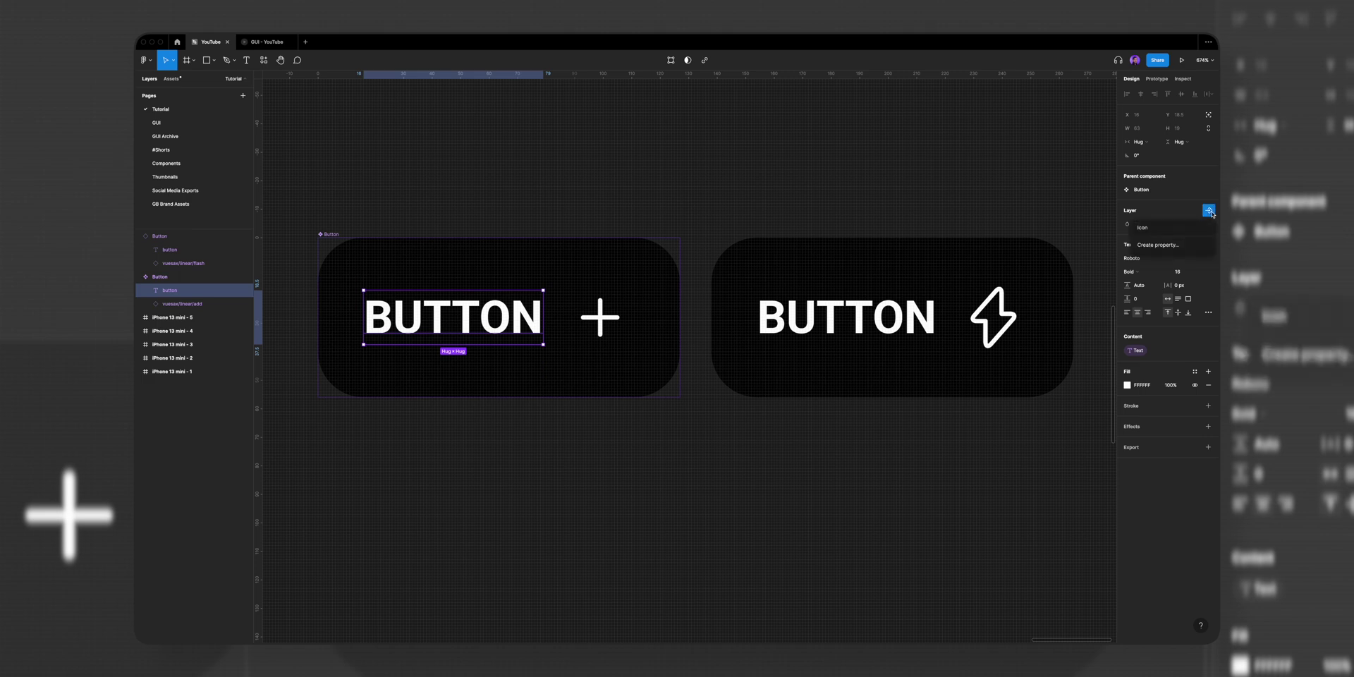
left_click(1176, 245)
type("Show Text")
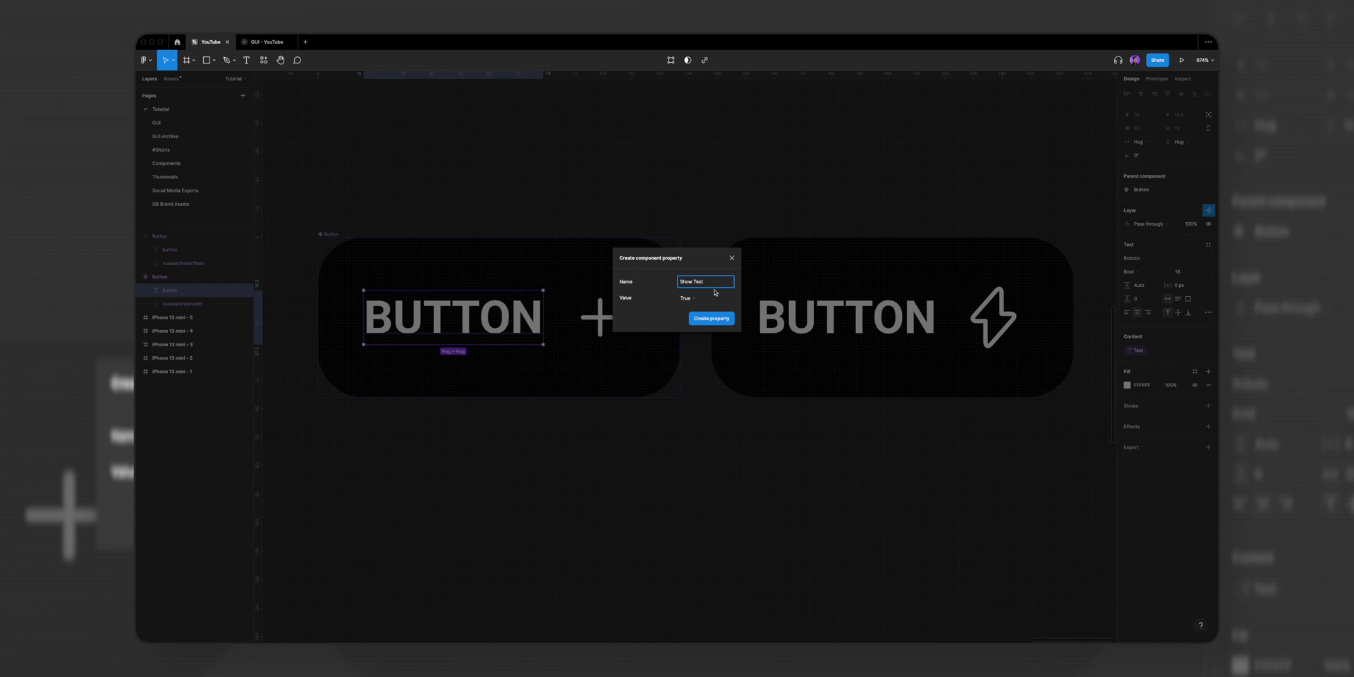
left_click(712, 298)
left_click(709, 301)
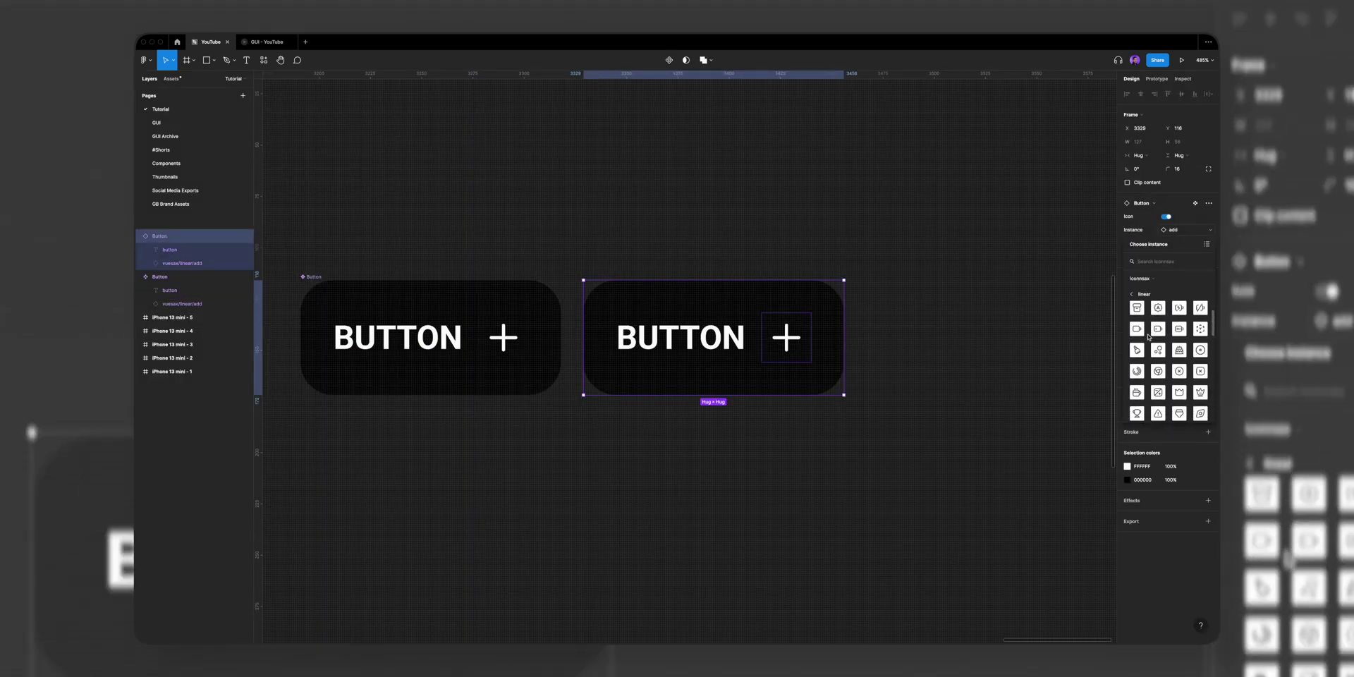
- Give the second button the flash icon and change its label to 'LOW BATTERY'
scroll(1144, 336, "down", 1)
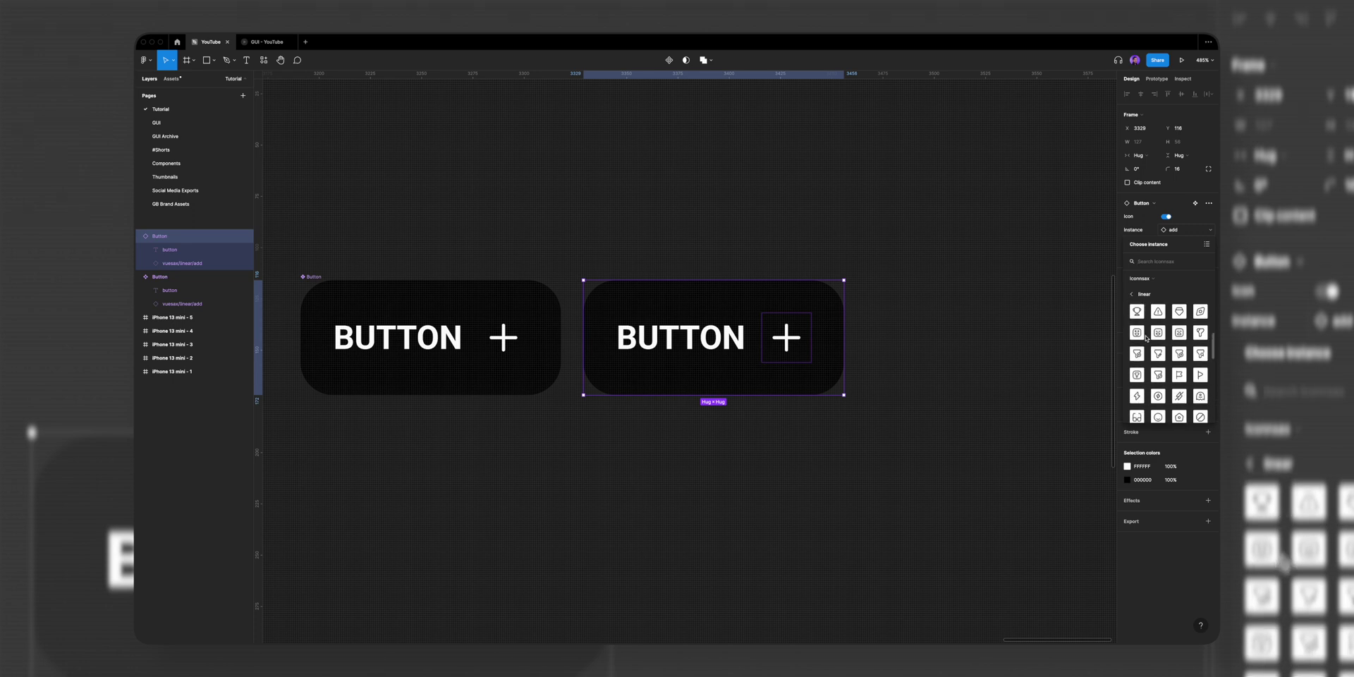
scroll(1145, 337, "down", 1)
left_click(1136, 396)
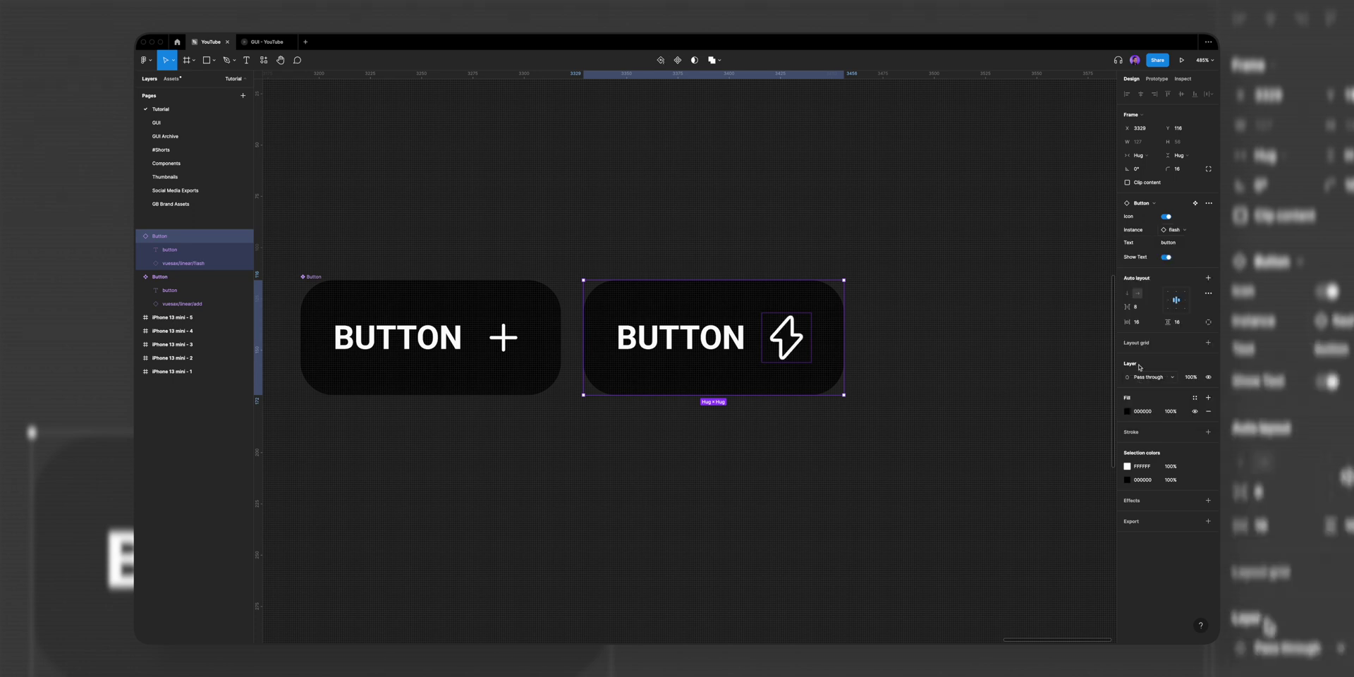
left_click(1166, 217)
left_click(1164, 217)
left_click(1170, 242)
key("BackSpace")
type("low battery")
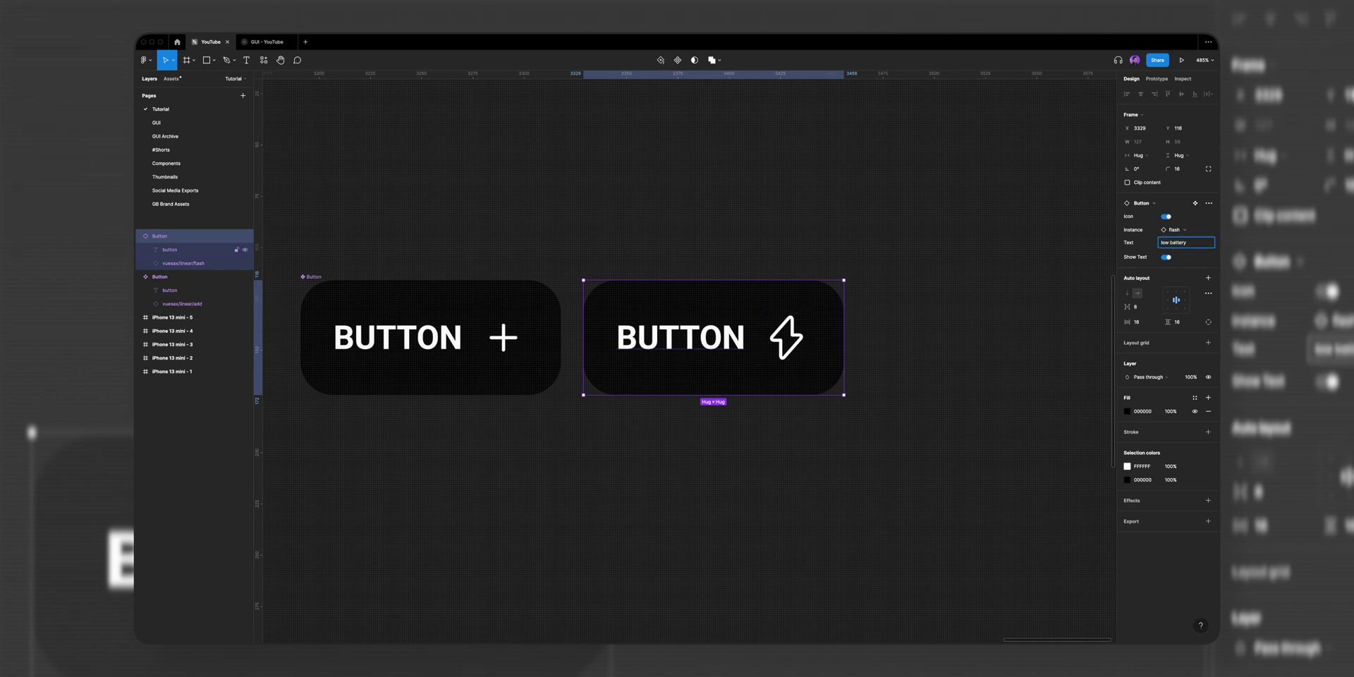
key("Return")
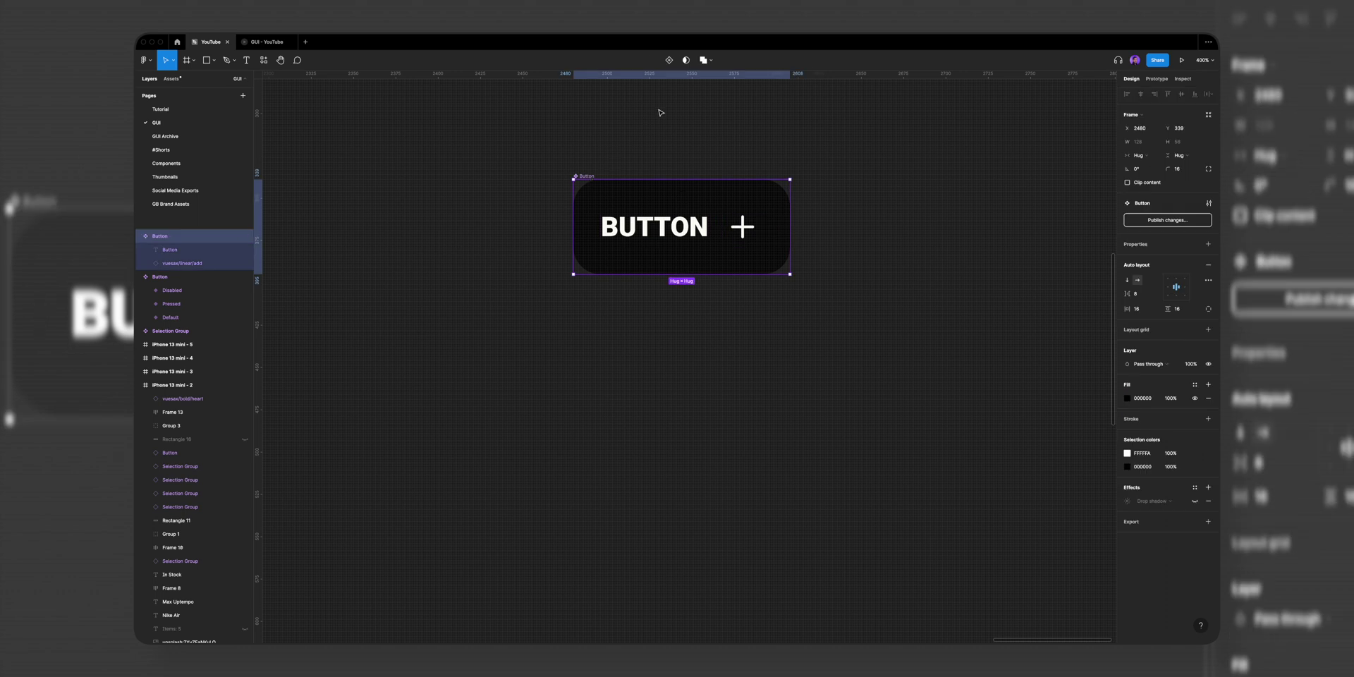
- Add a Pressed variant and darken its fill to grey 292929
left_click(669, 61)
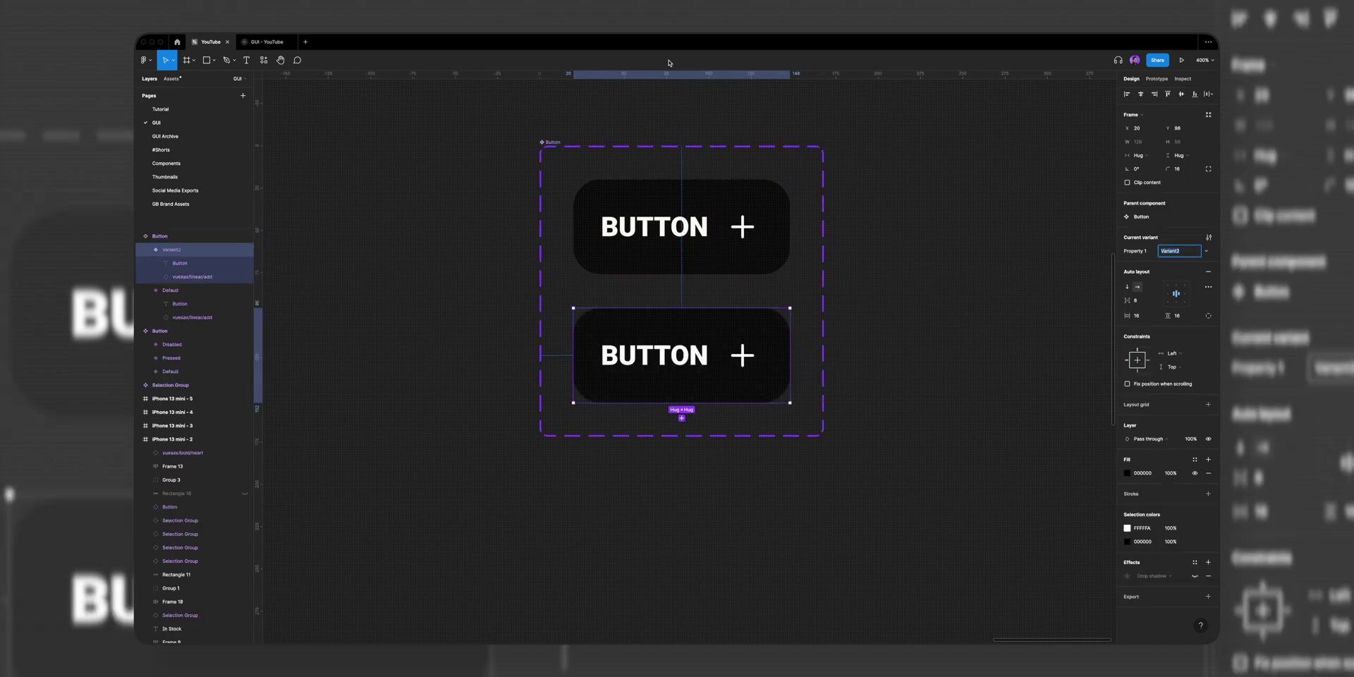
type("P")
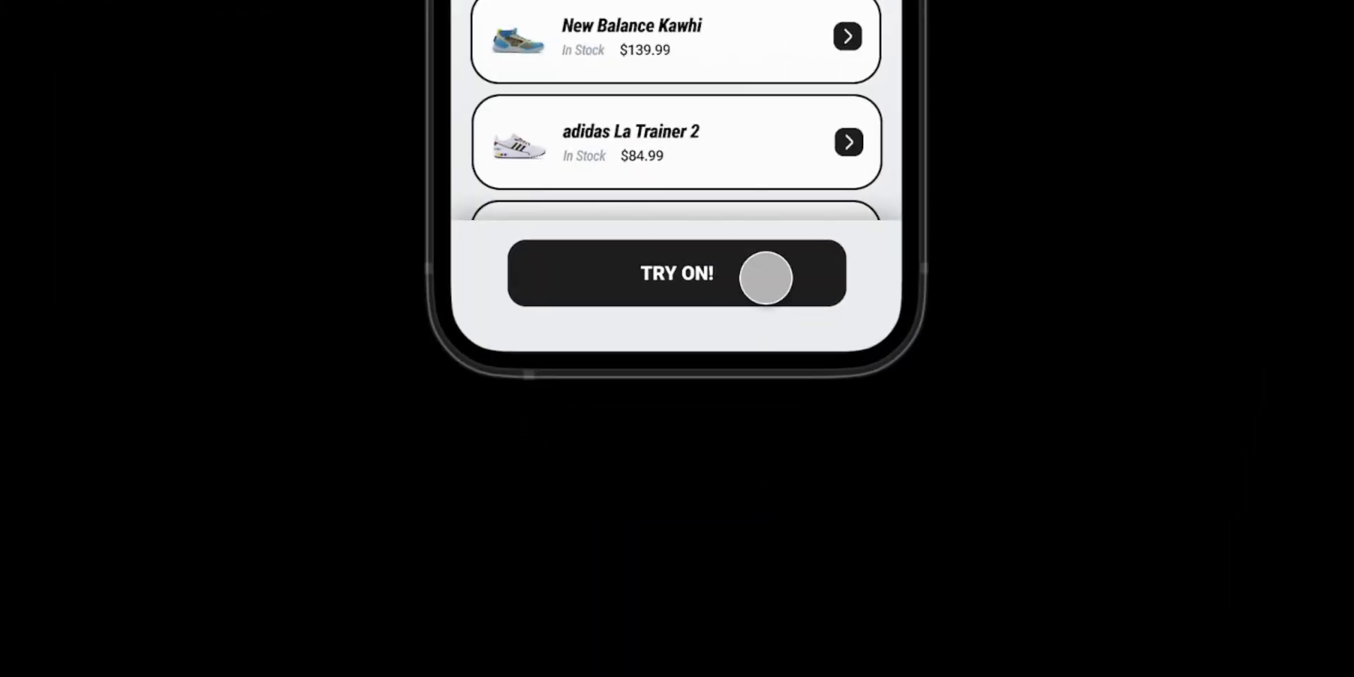
left_click(765, 278)
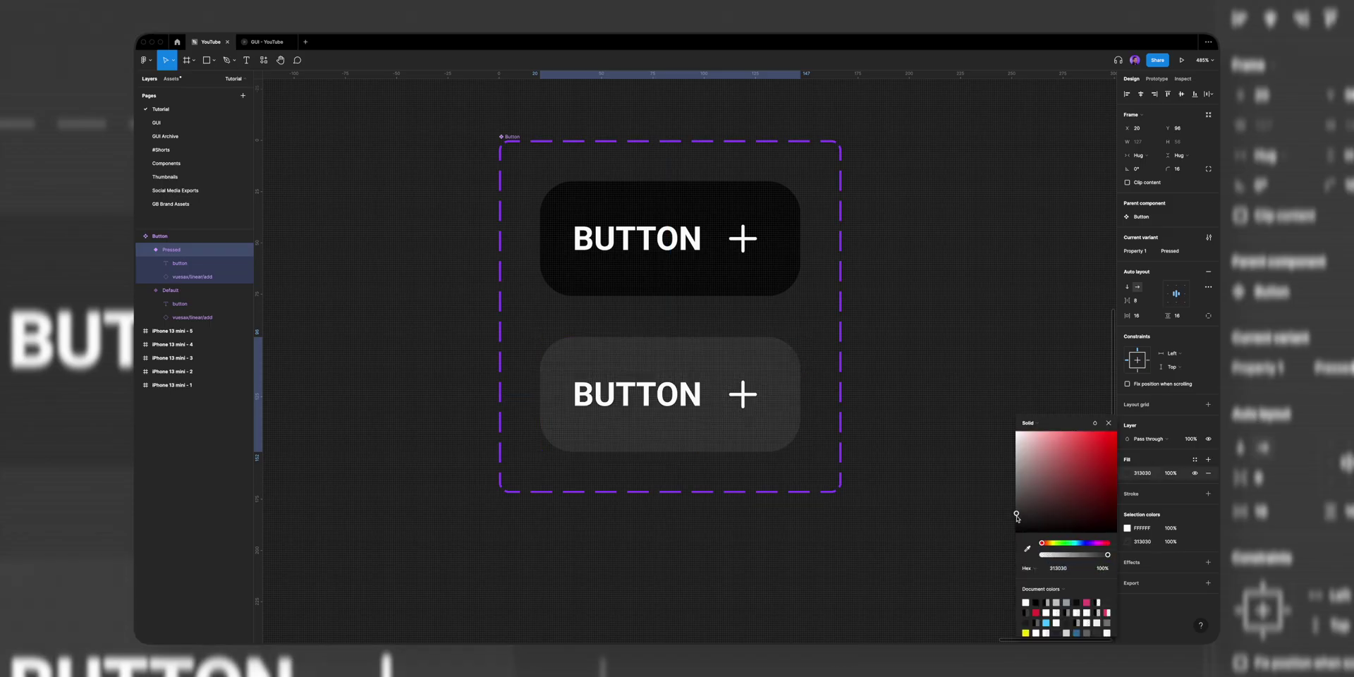
left_click_drag(1015, 515, 1016, 517)
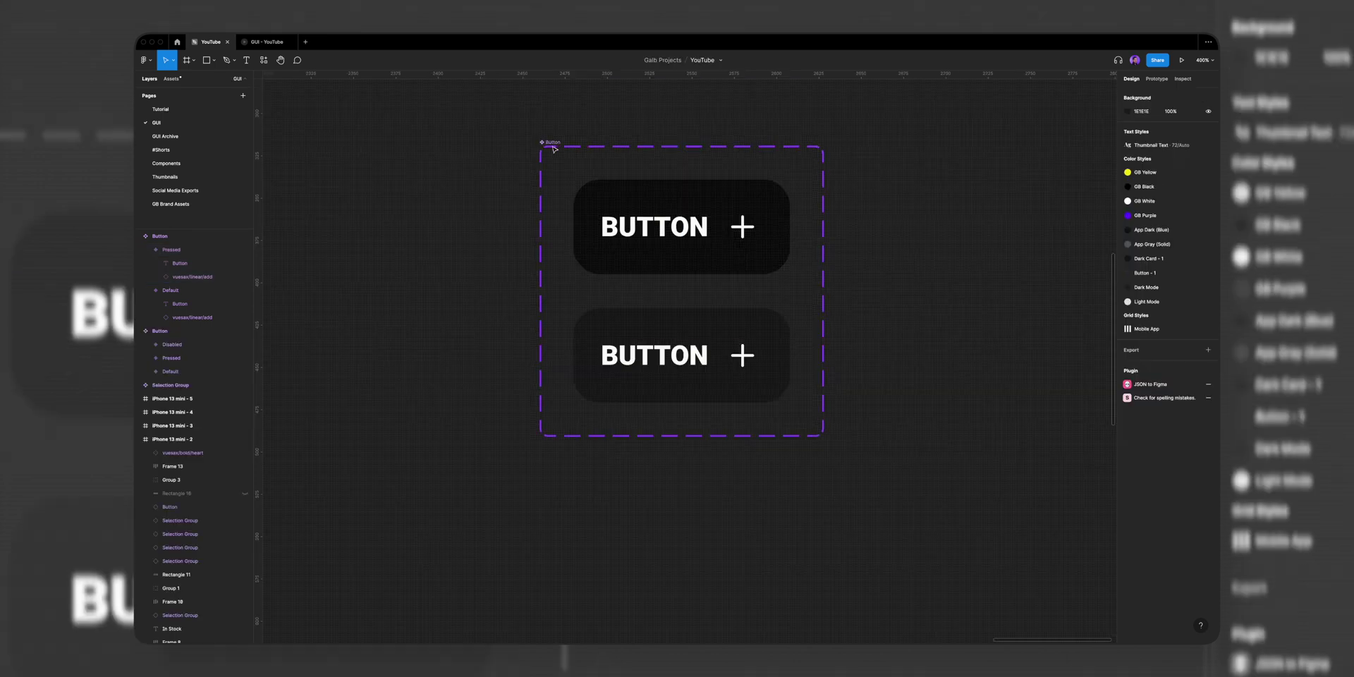
mouse_move(191, 235)
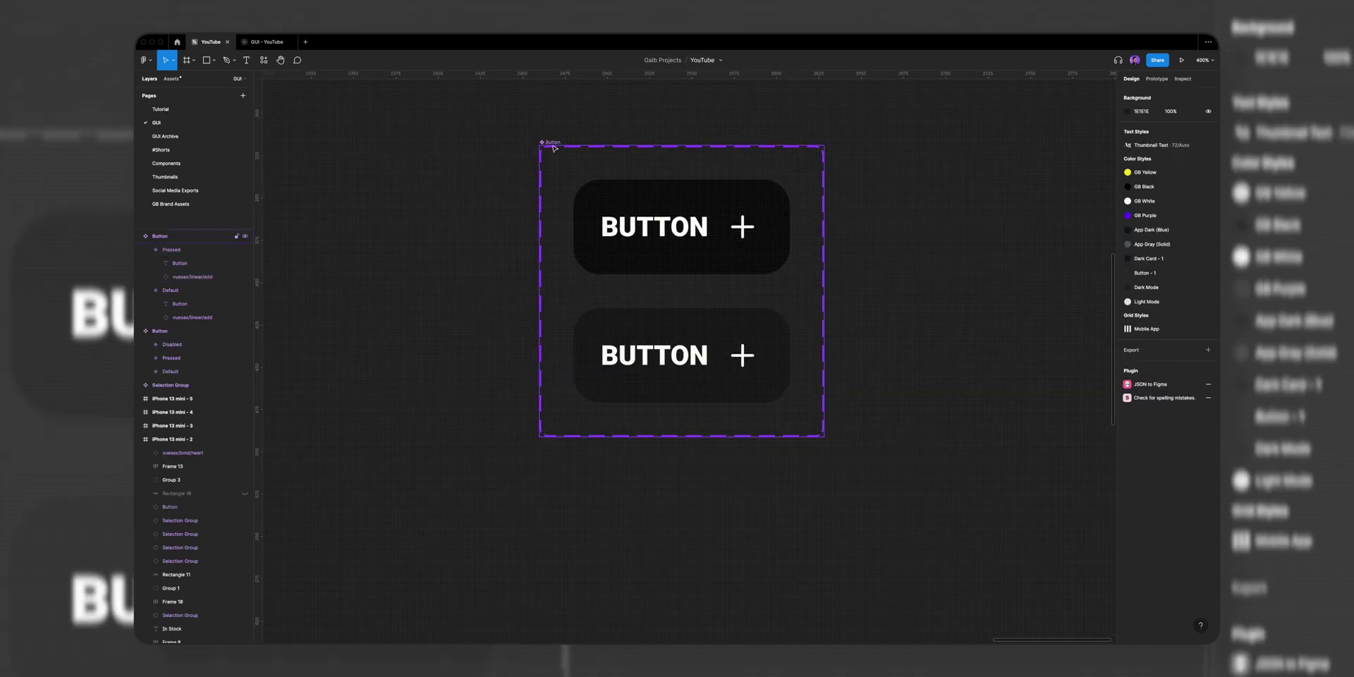
- Add a Disabled variant to the Button set with a 929292 grey fill
left_click(681, 438)
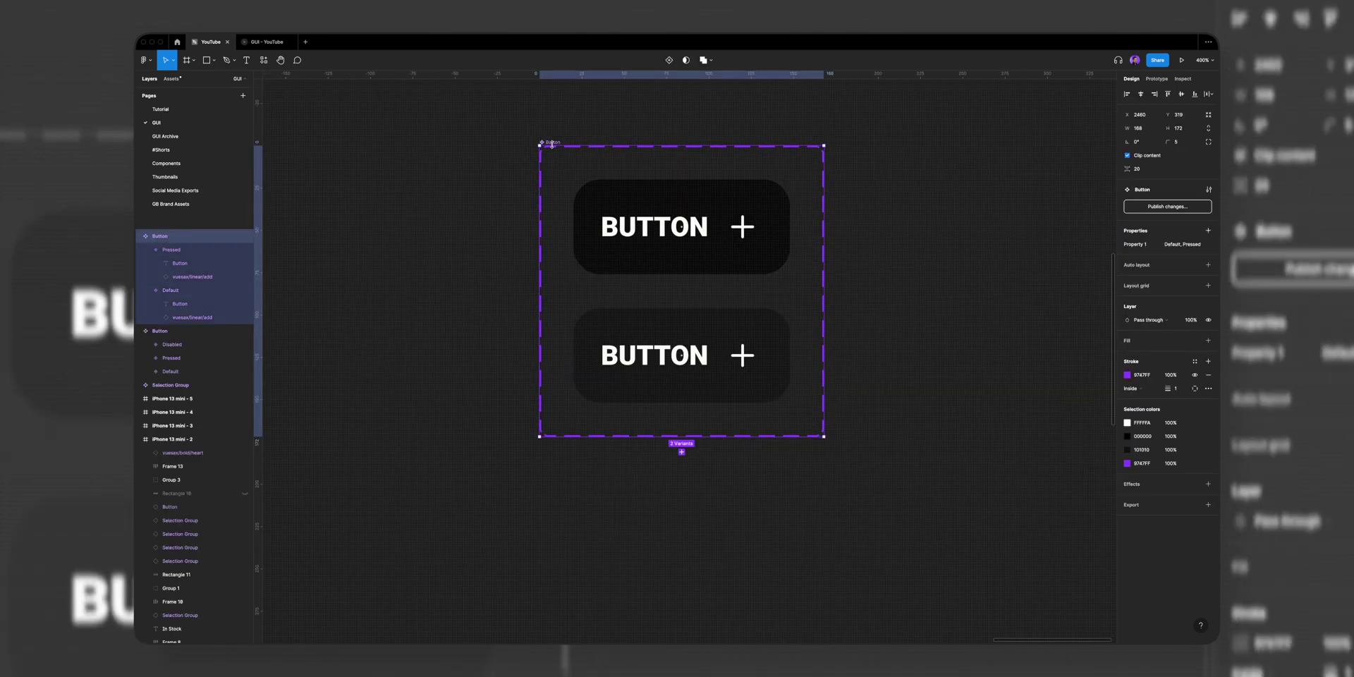
left_click(681, 452)
type("Disabled")
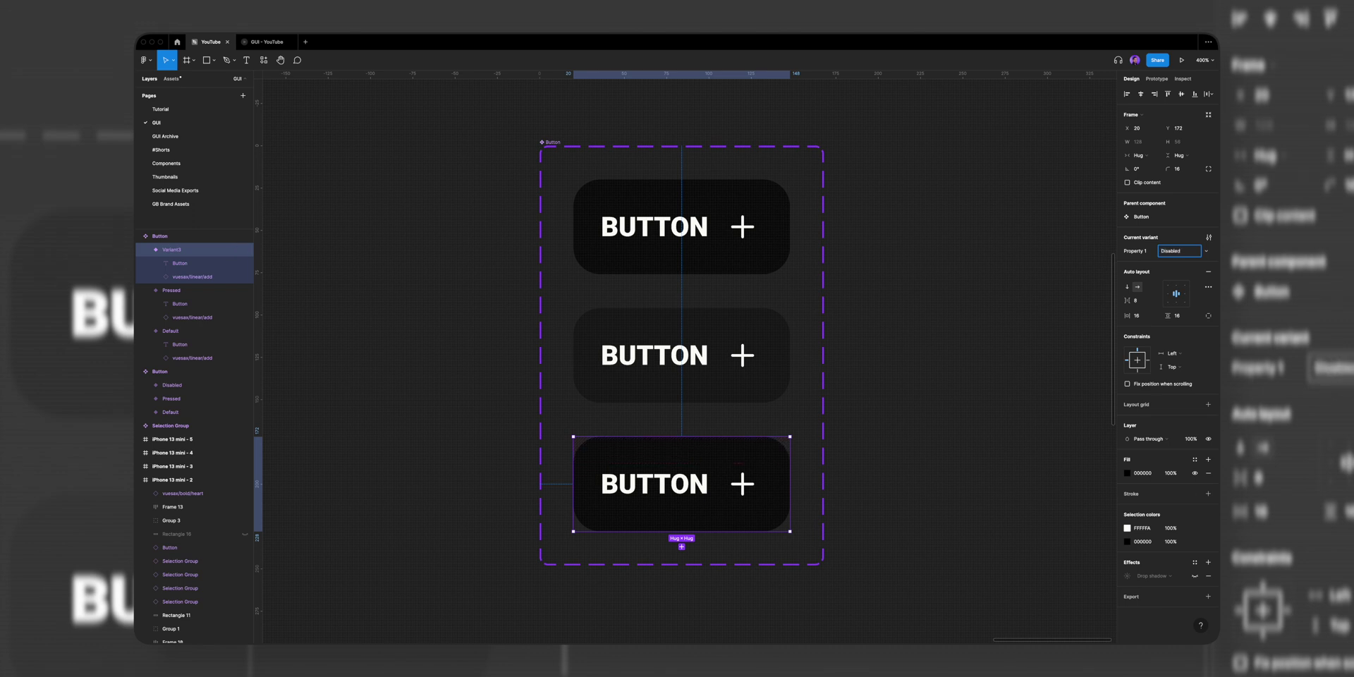
key("Return")
left_click(1127, 473)
left_click(1015, 475)
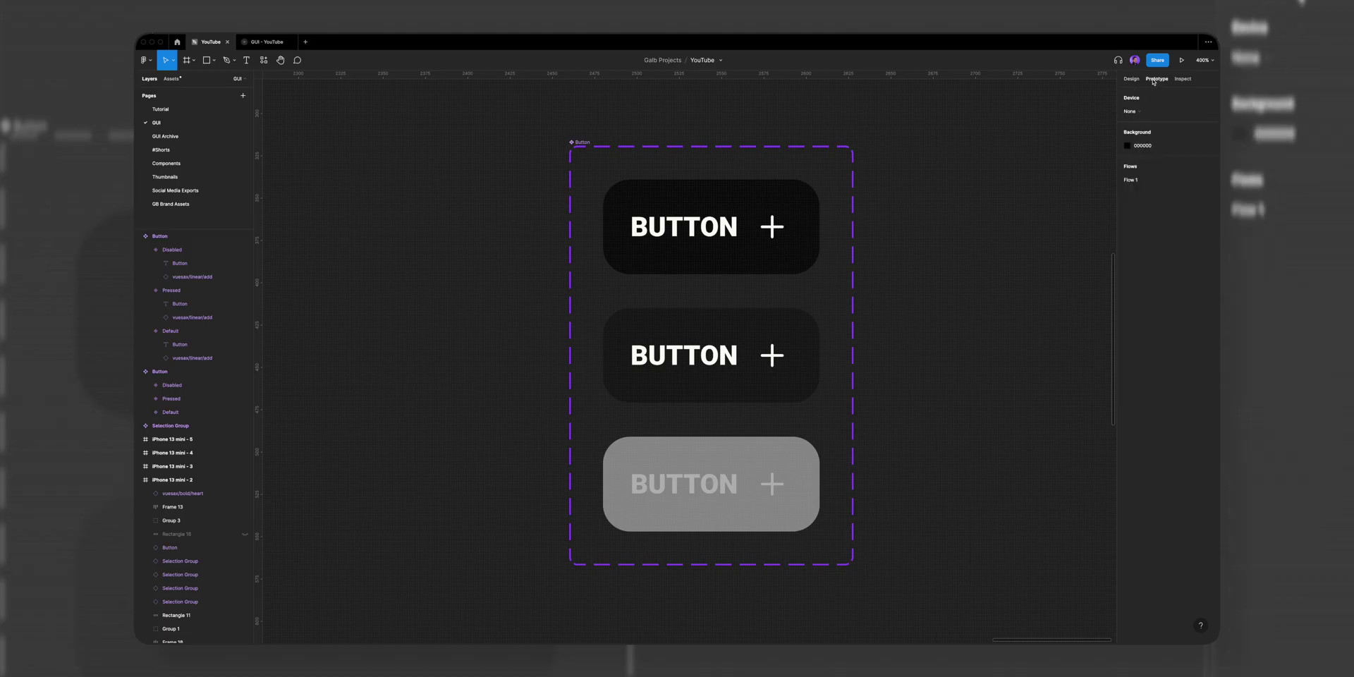
- Connect the Default variant to Pressed with a While pressing trigger
left_click(756, 223)
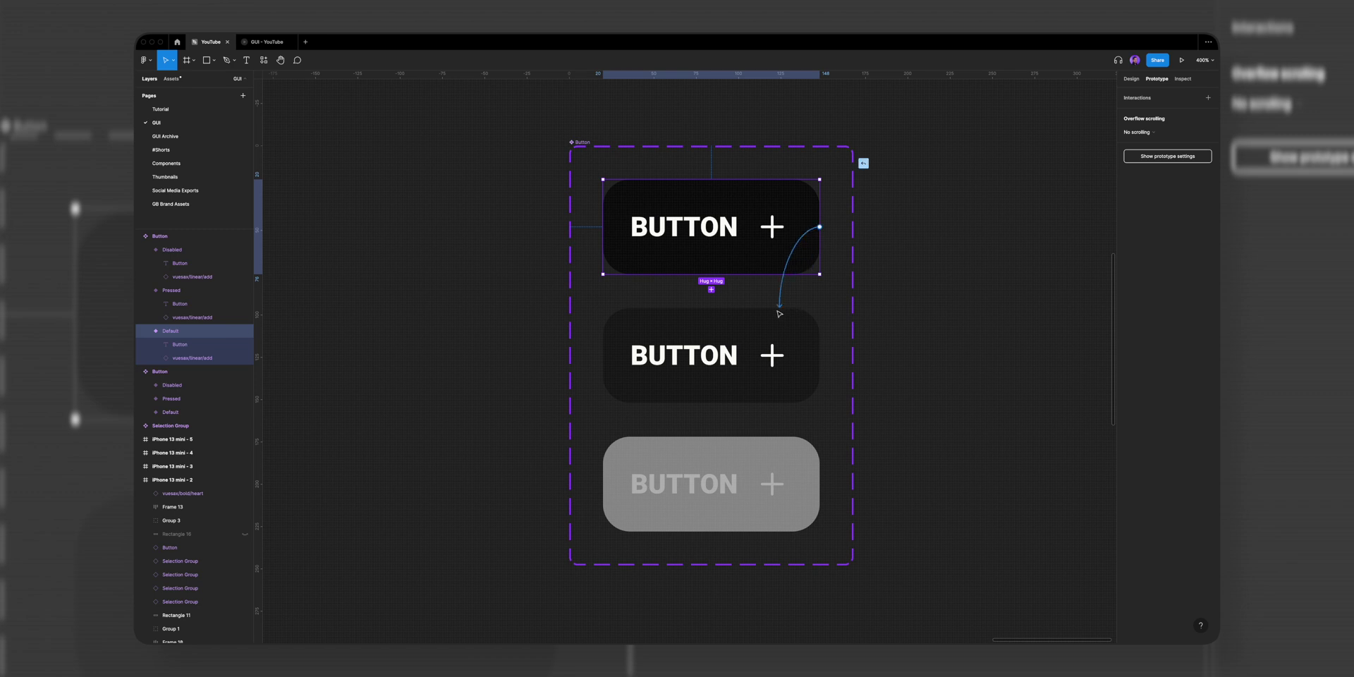
left_click_drag(779, 313, 781, 310)
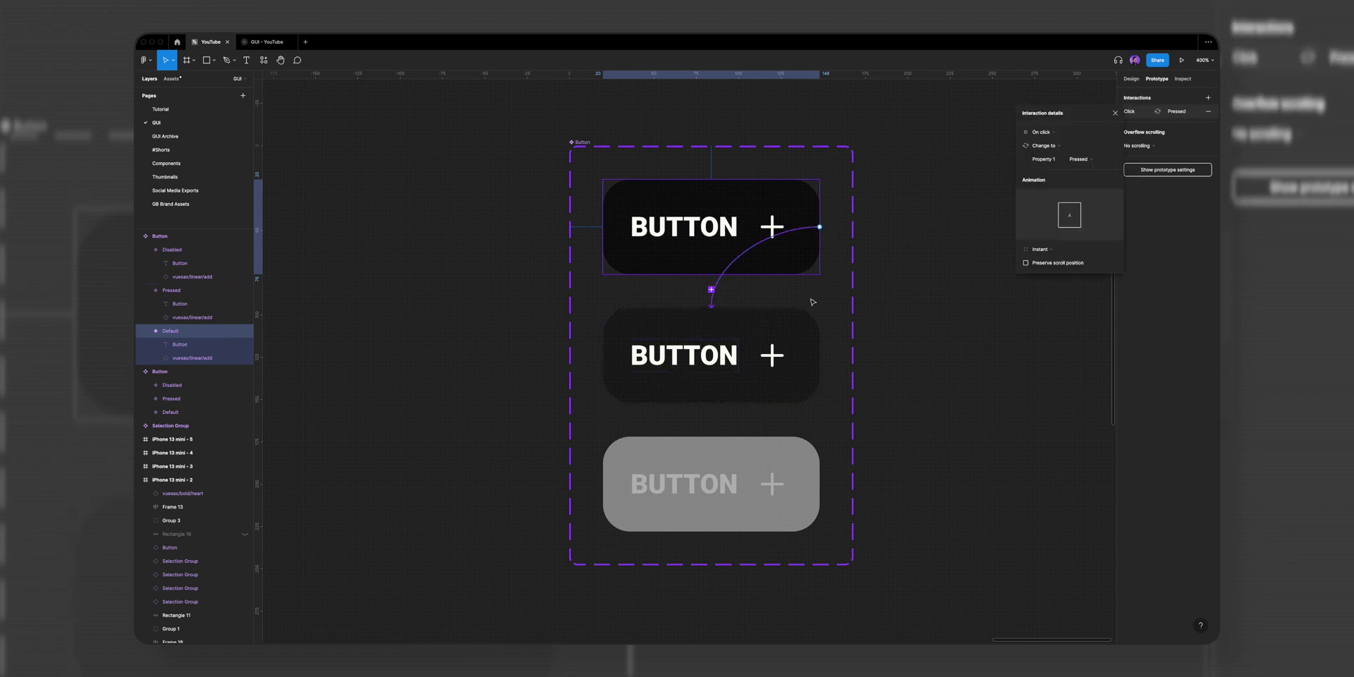
left_click(1054, 134)
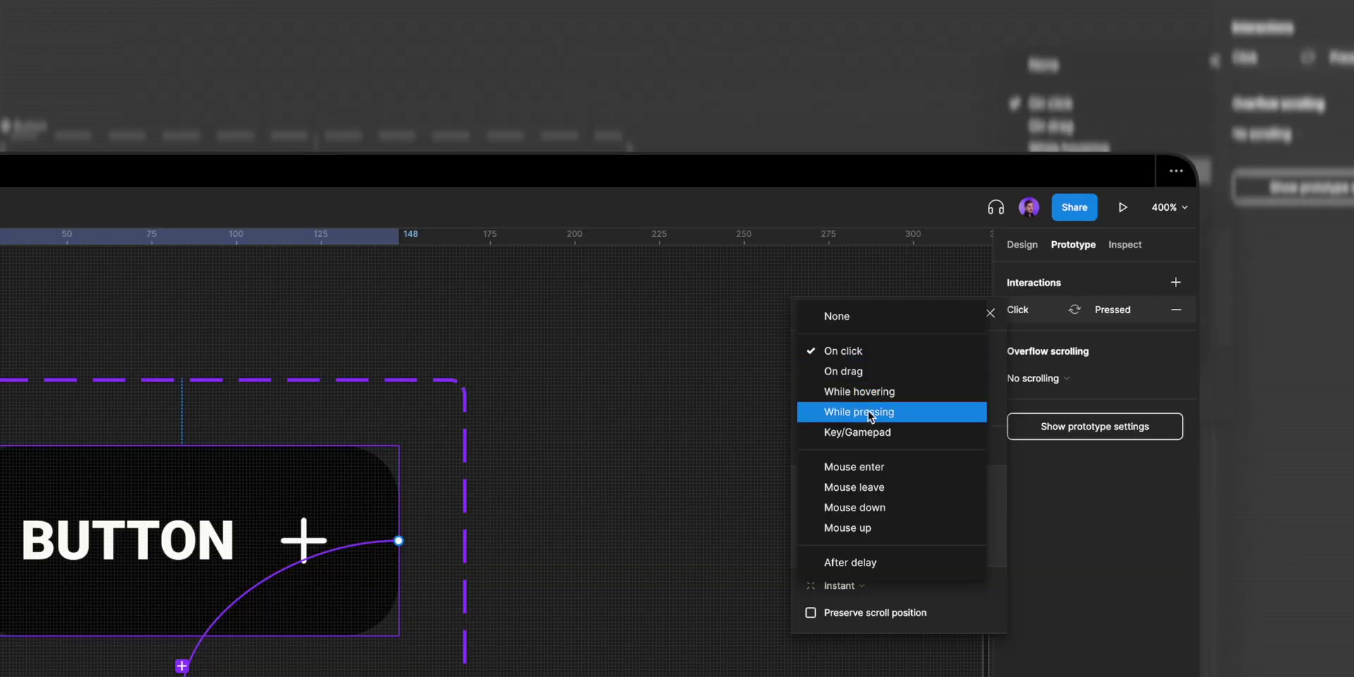
left_click(965, 416)
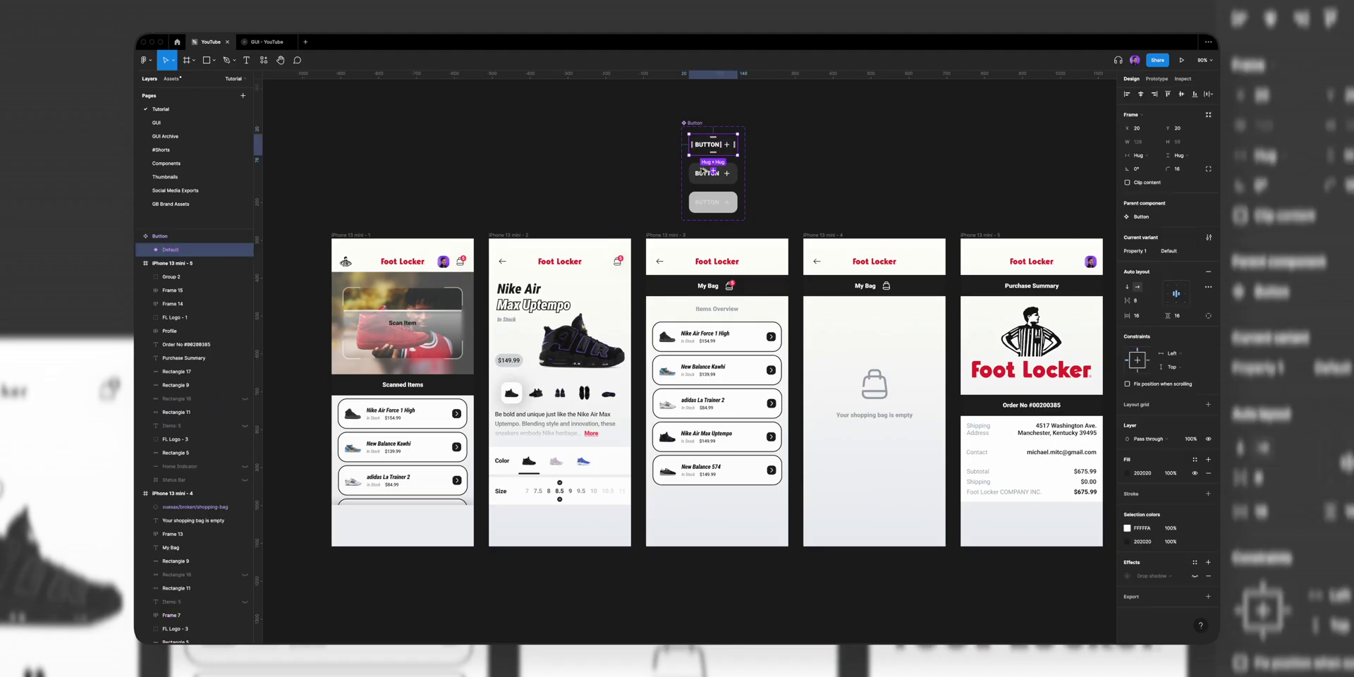
- Widen the TRY ON! button across the scan screen's bottom and paste a copy onto the product screen
left_click(398, 526)
double_click(400, 527)
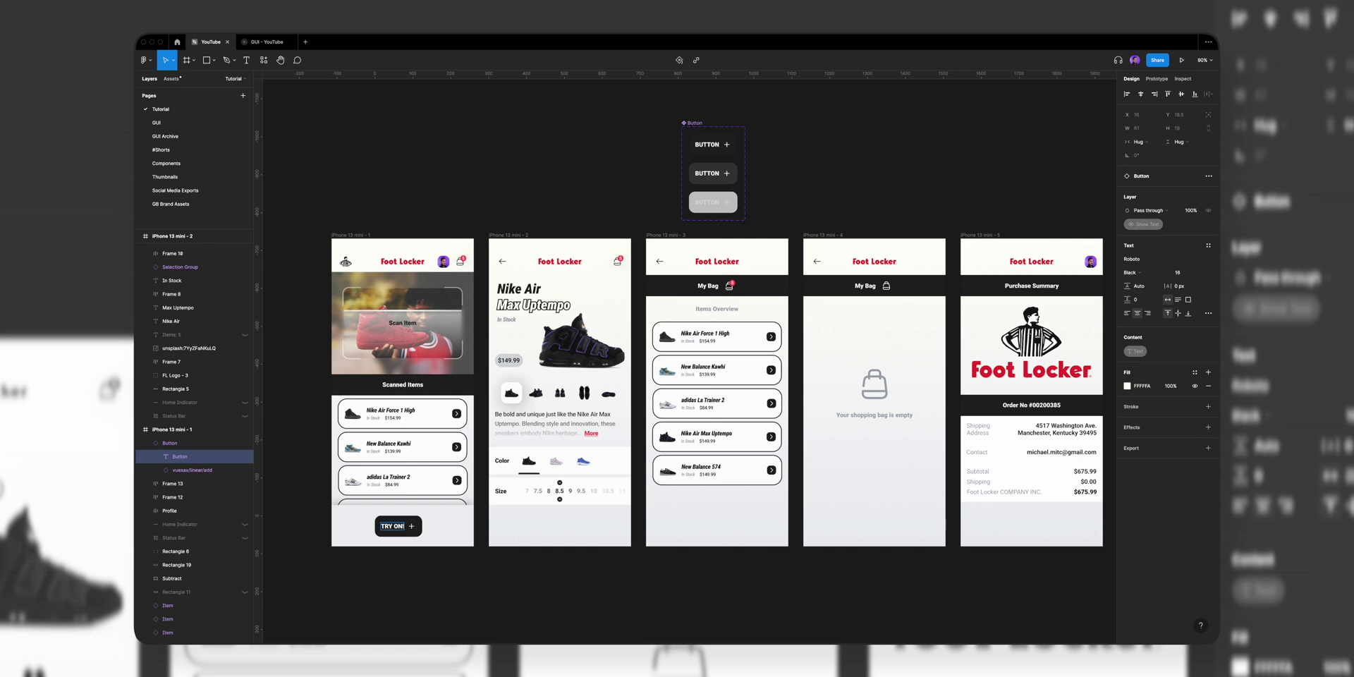
scroll(387, 526, "up", 5)
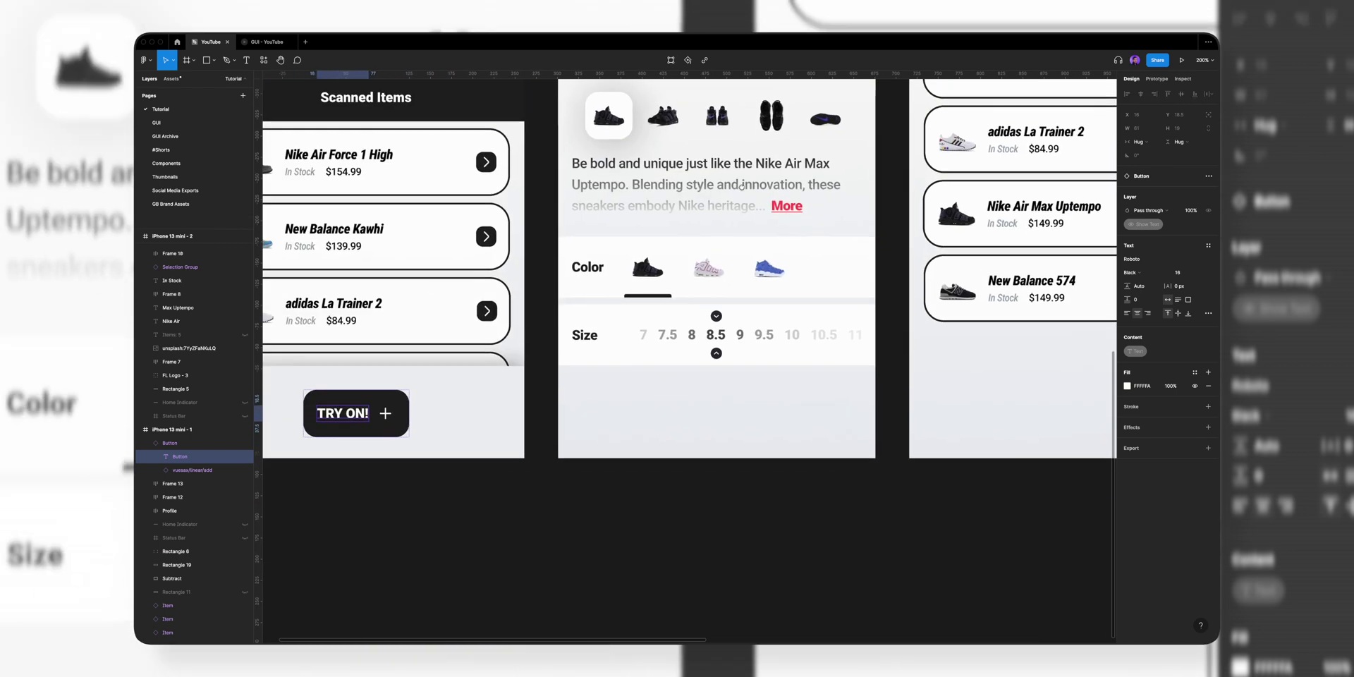
key("Escape")
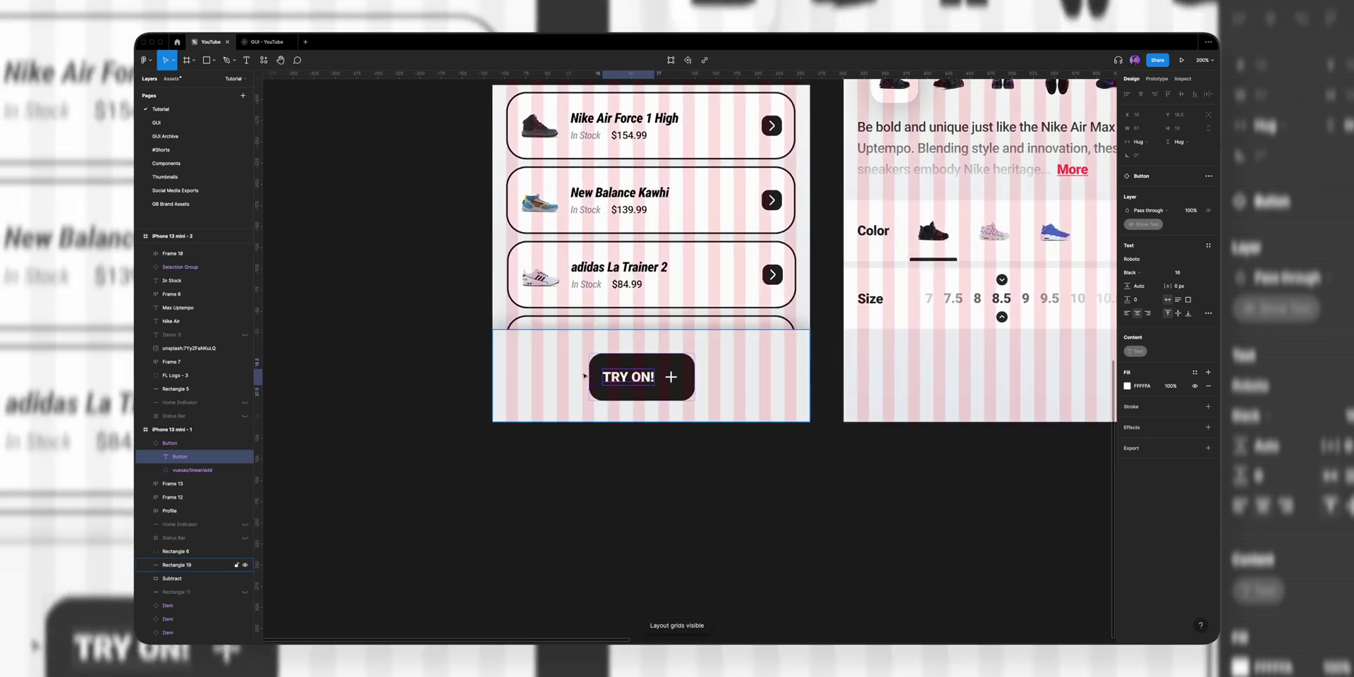
left_click_drag(589, 361, 534, 361)
mouse_move(695, 377)
left_mouse_down()
mouse_move(770, 377)
mouse_move(708, 359)
mouse_move(708, 342)
left_mouse_up()
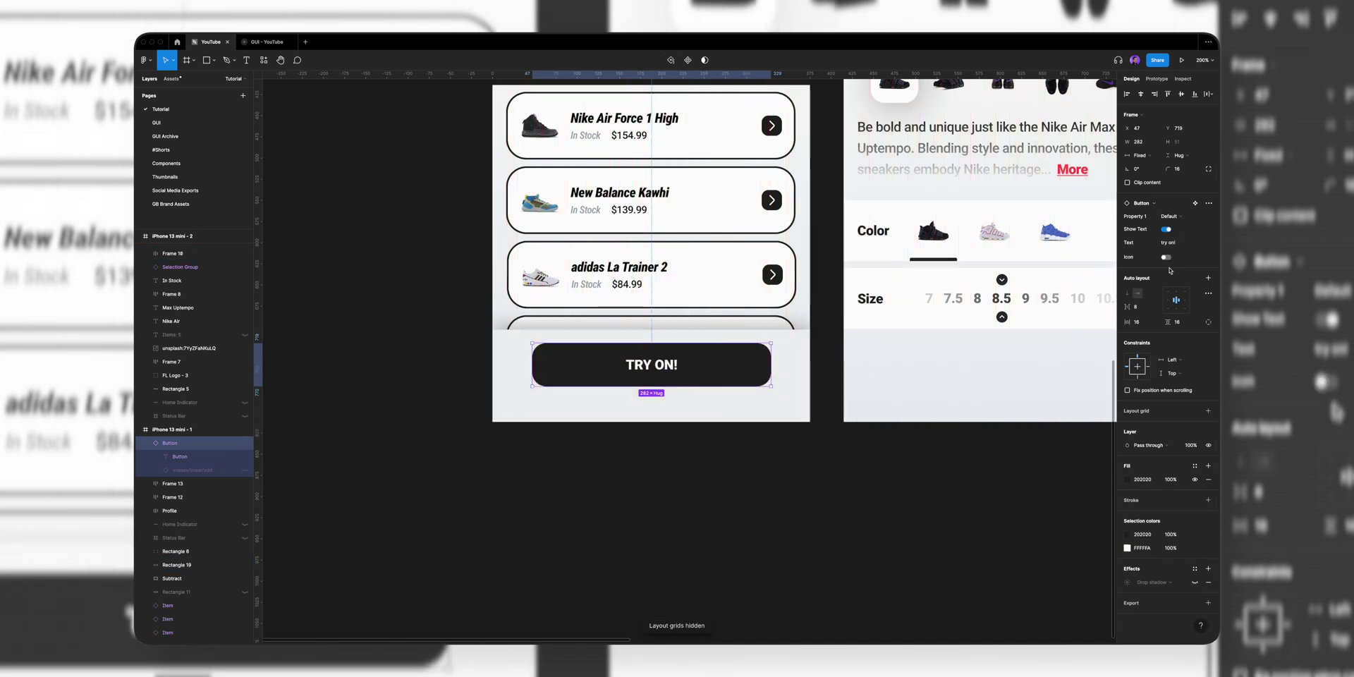
key("ctrl+v")
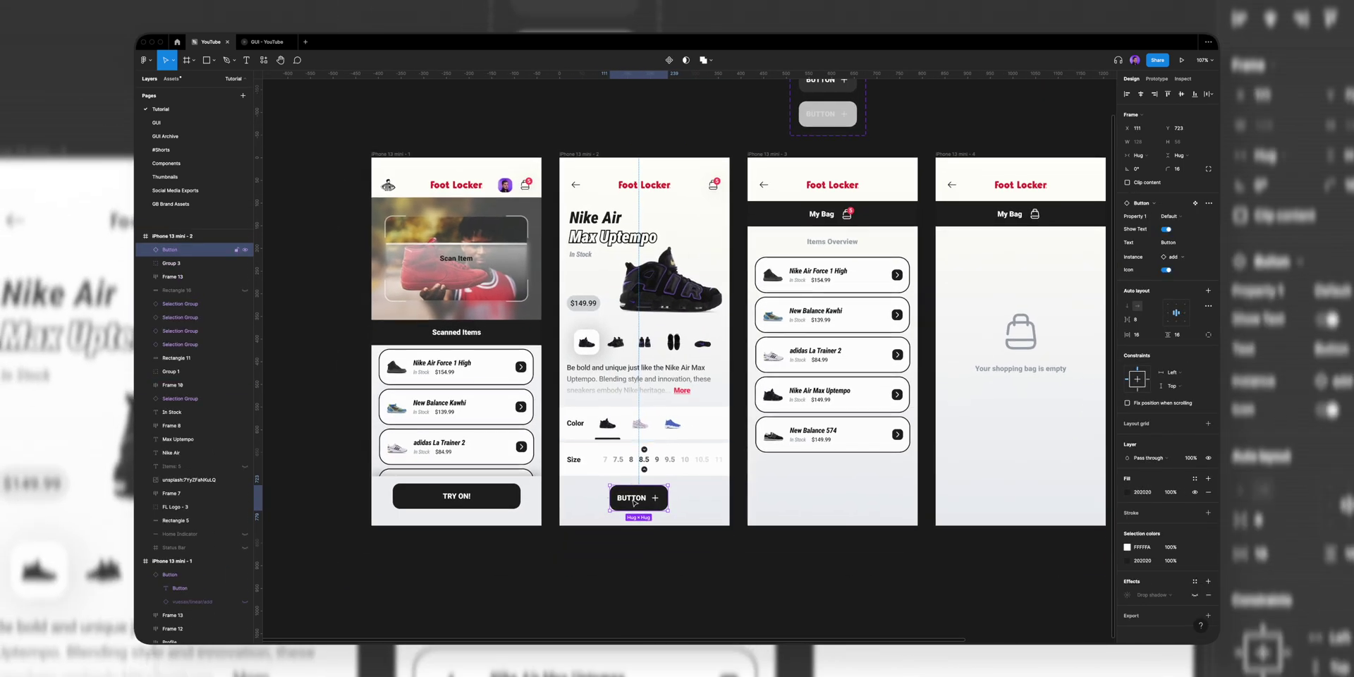
- Label the product screen button ADD TO BAG and paste a PAY button onto the bag screen
key("Return")
key("Escape")
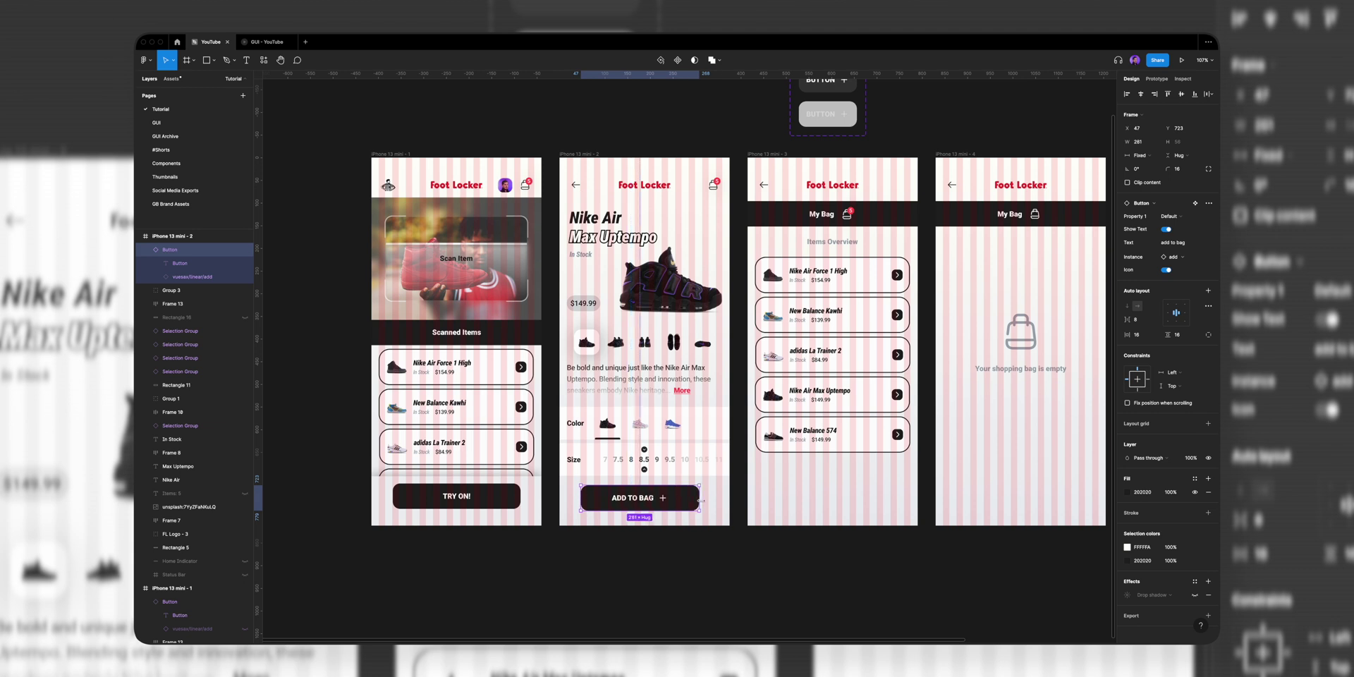
key("ctrl+v")
key("Return")
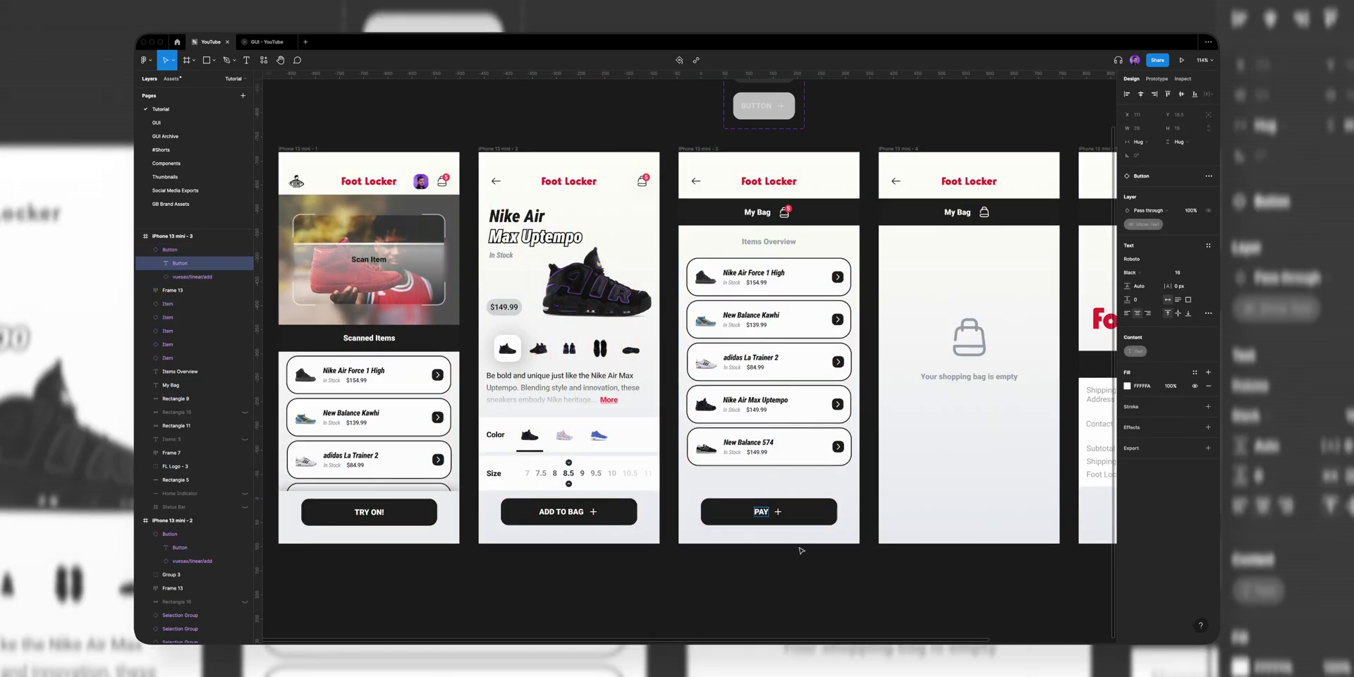
key("Escape")
- Swap the PAY button's plus icon for the card icon and adjust its colour
left_click(1184, 257)
type("card")
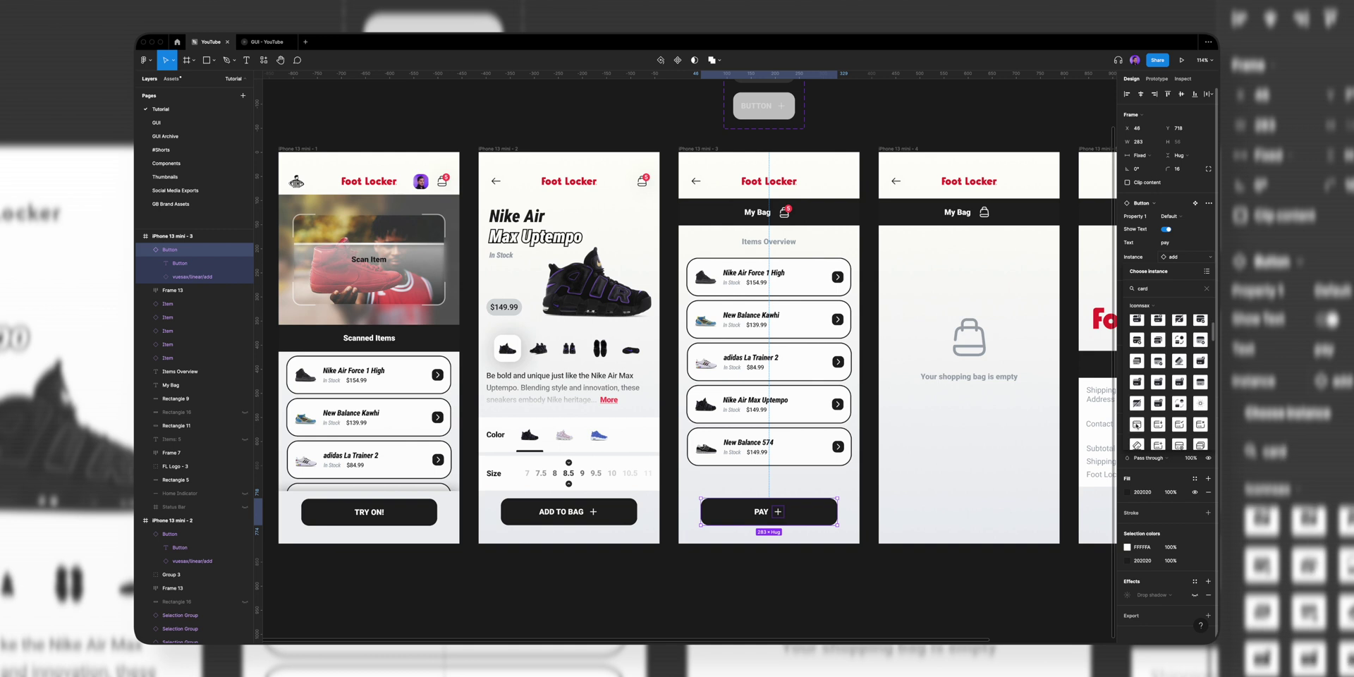
left_click(1136, 310)
left_click(1126, 560)
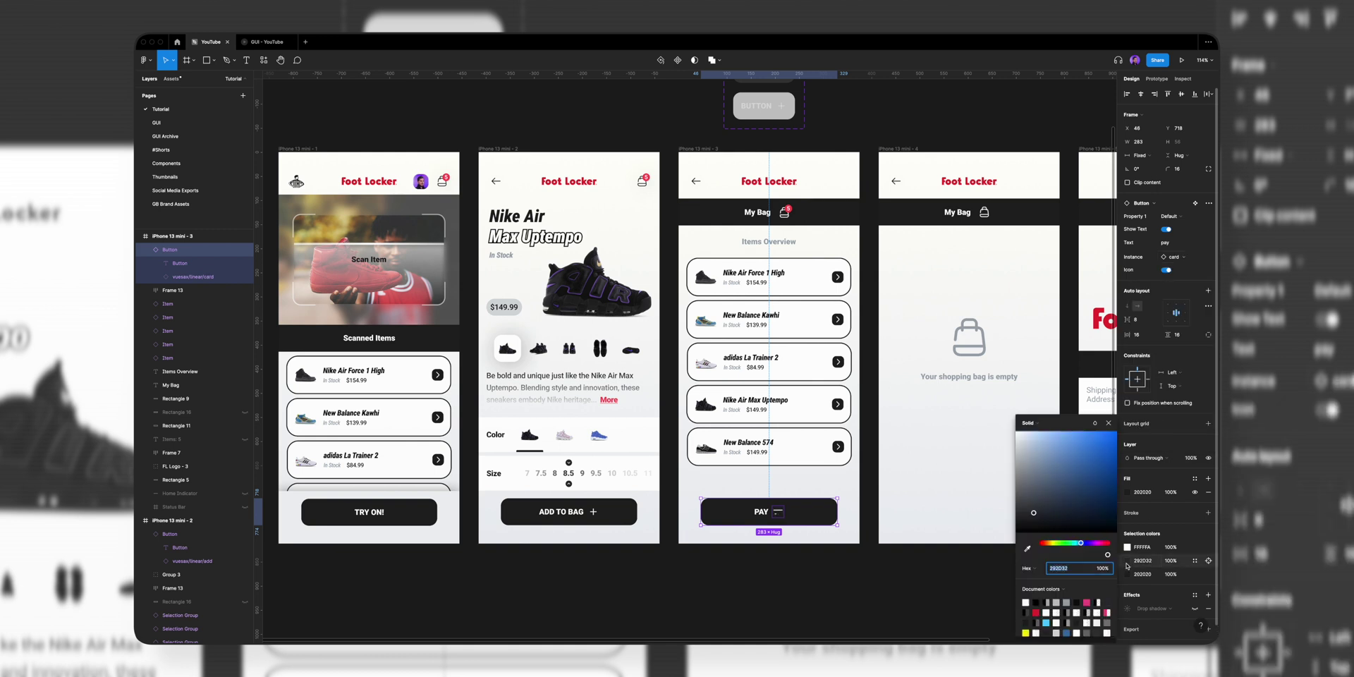
key("Escape")
scroll(765, 150, "right", 3)
left_click(765, 150)
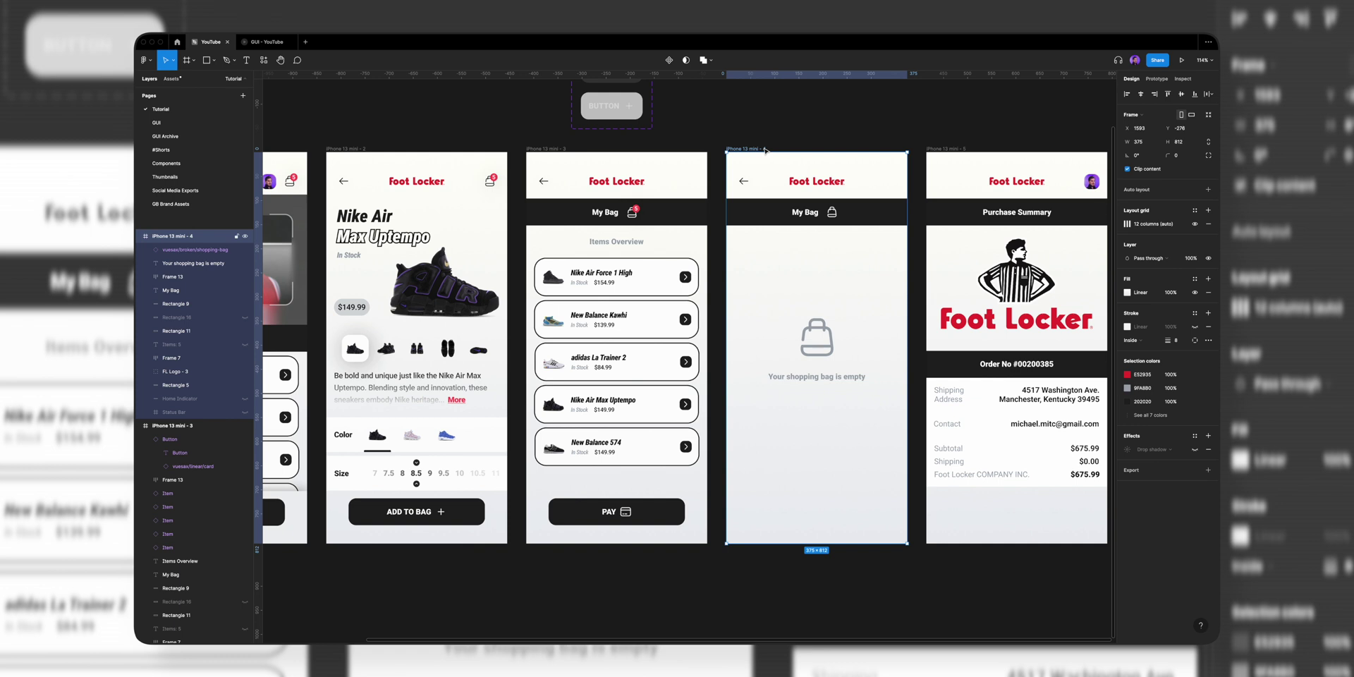
- Paste the PAY button onto iPhone 13 mini - 4 and switch it to the Disabled variant
key("ctrl+v")
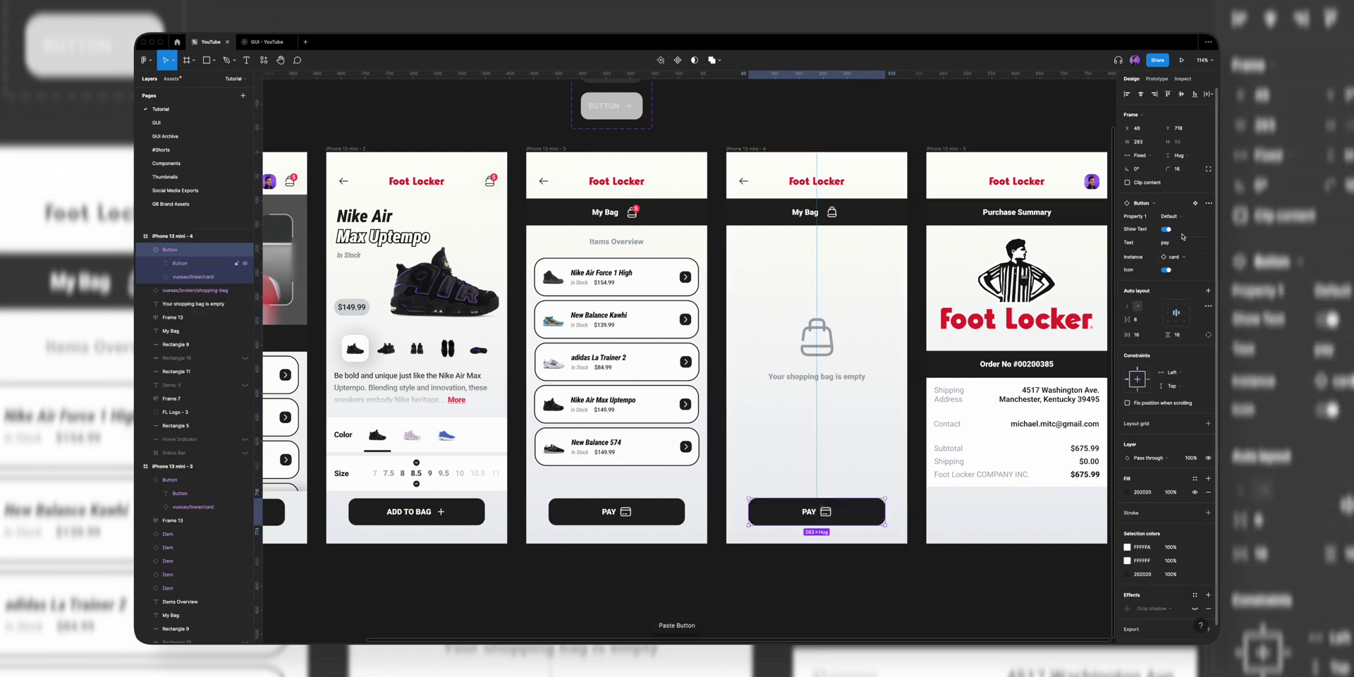
left_click(1186, 220)
left_click(1184, 238)
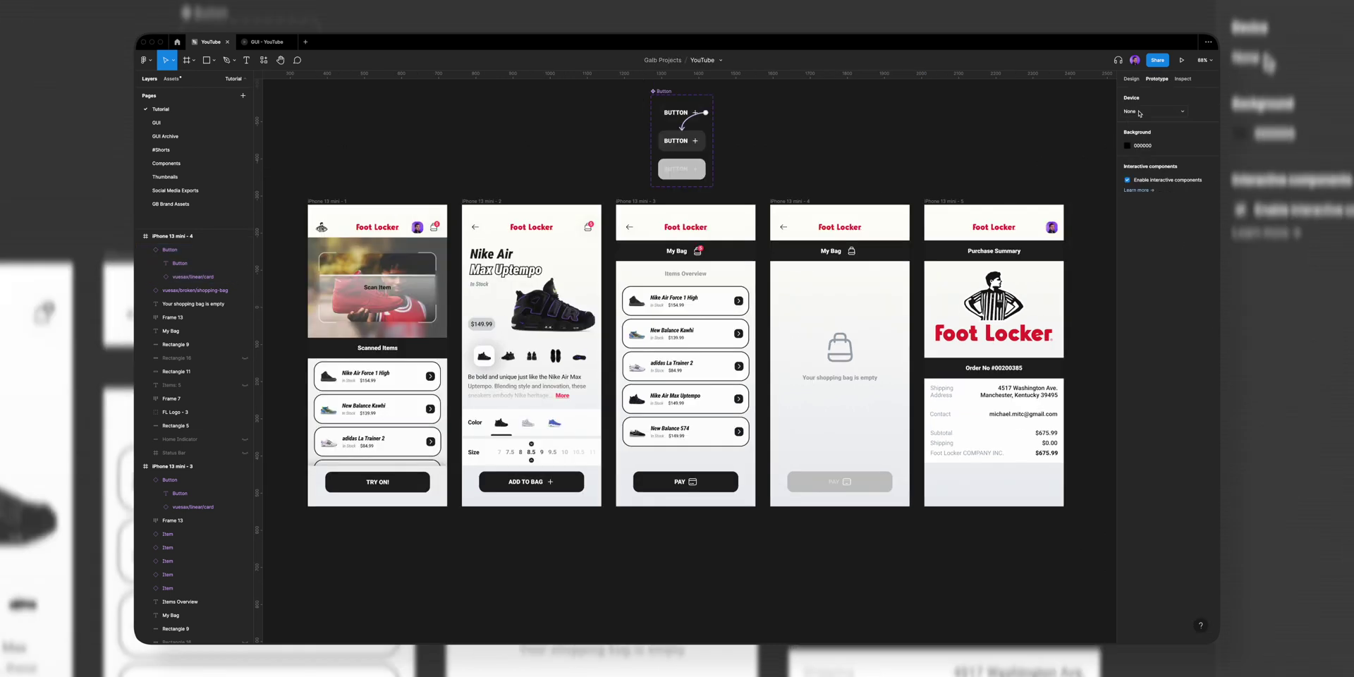
- Set the preview device to iPhone 13 mini and make iPhone 13 mini - 1 the flow starting point
left_click(1139, 113)
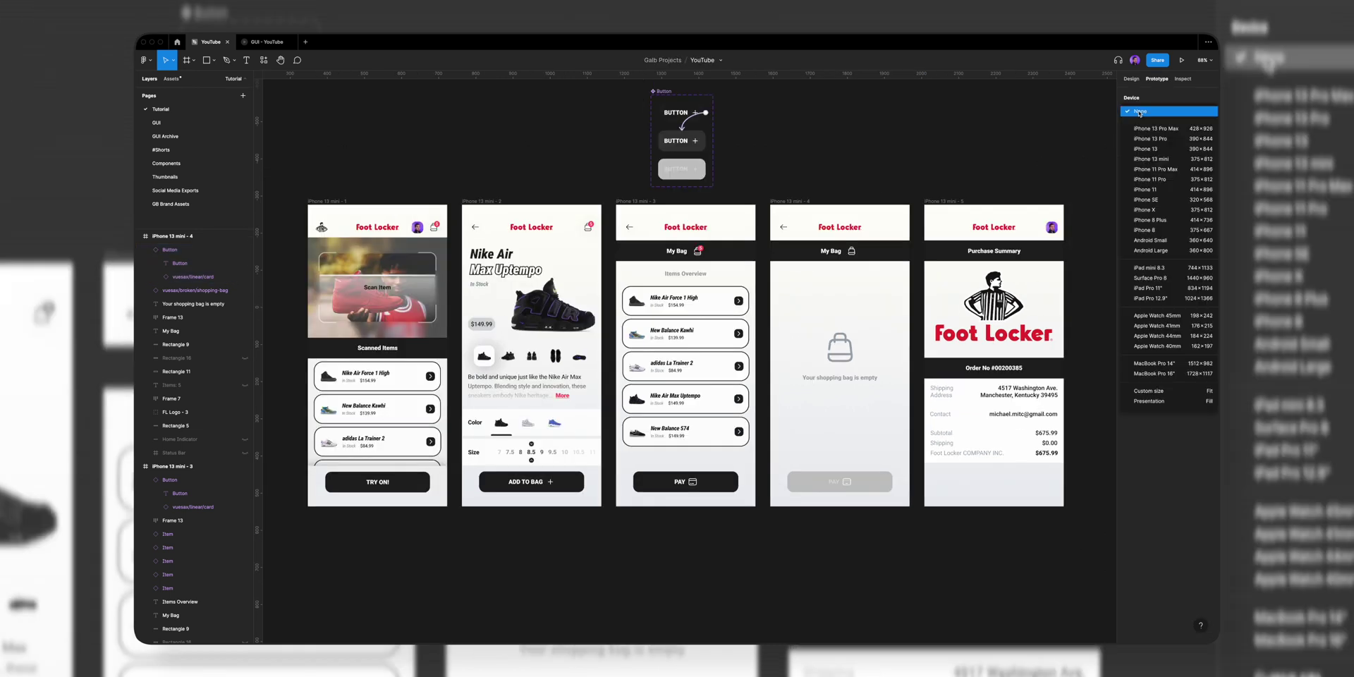
left_click(1147, 159)
left_click(343, 203)
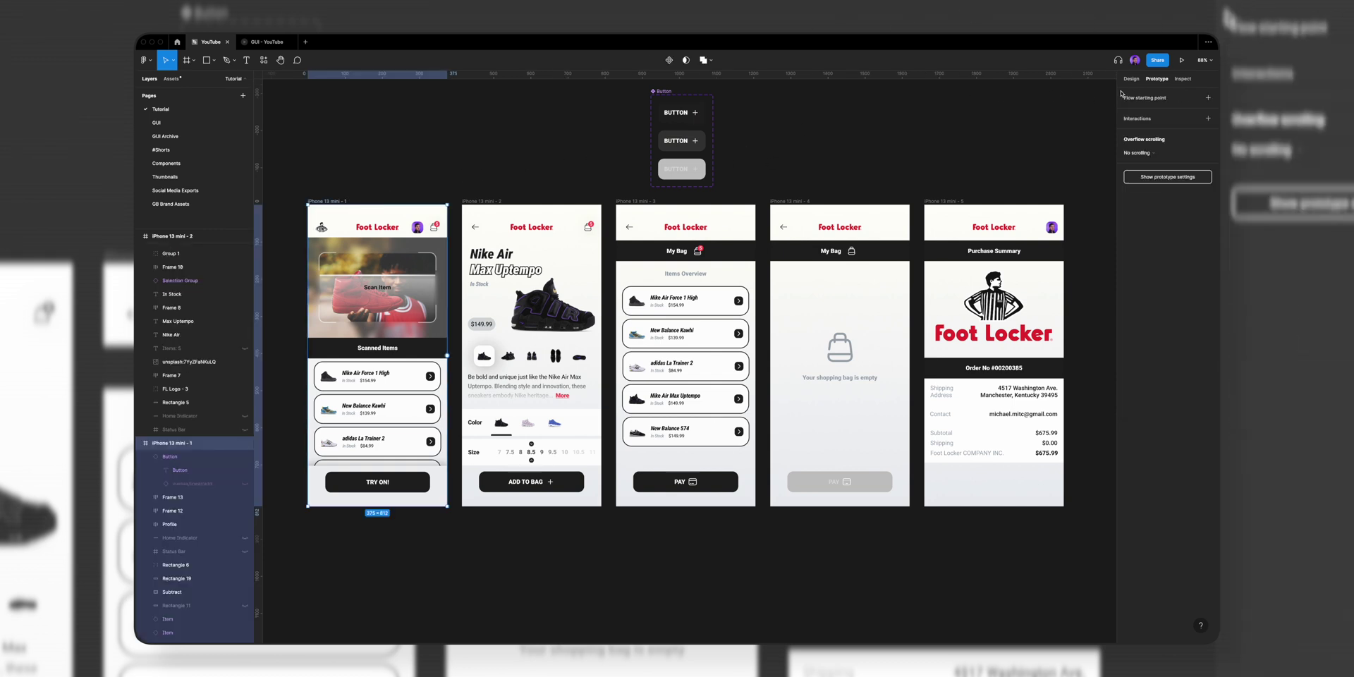
left_click(1190, 101)
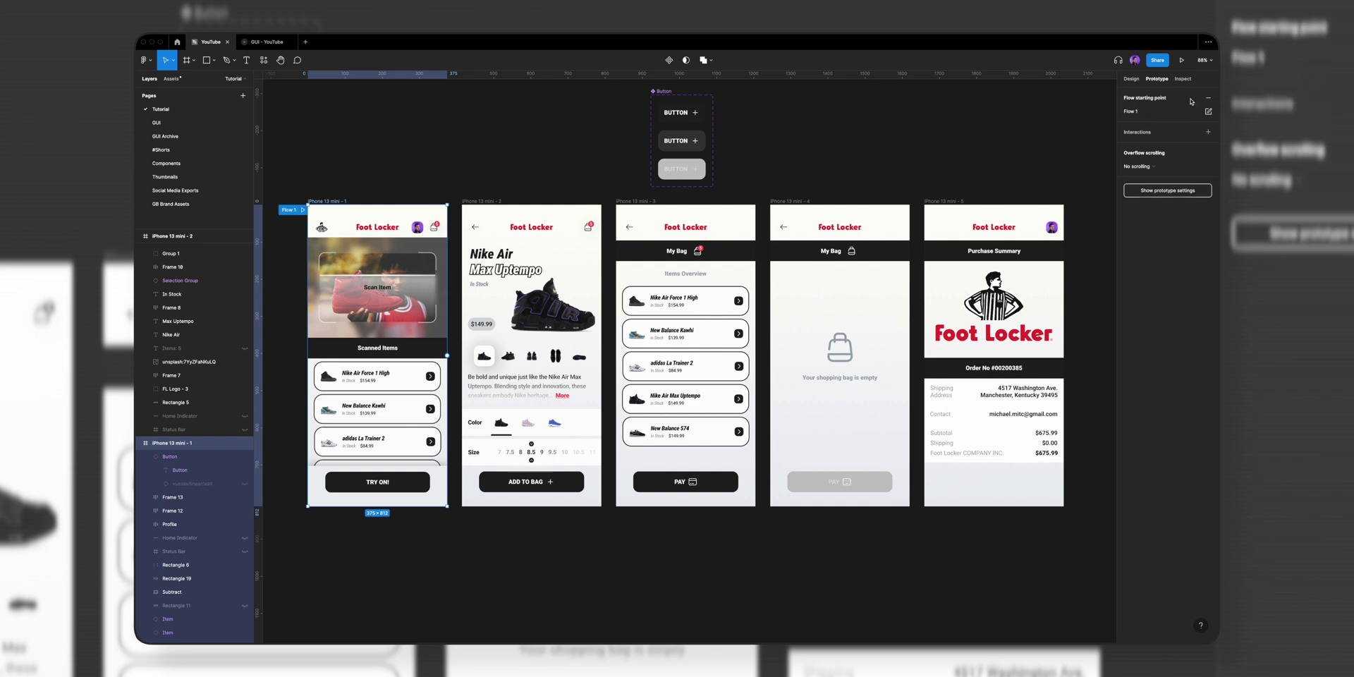